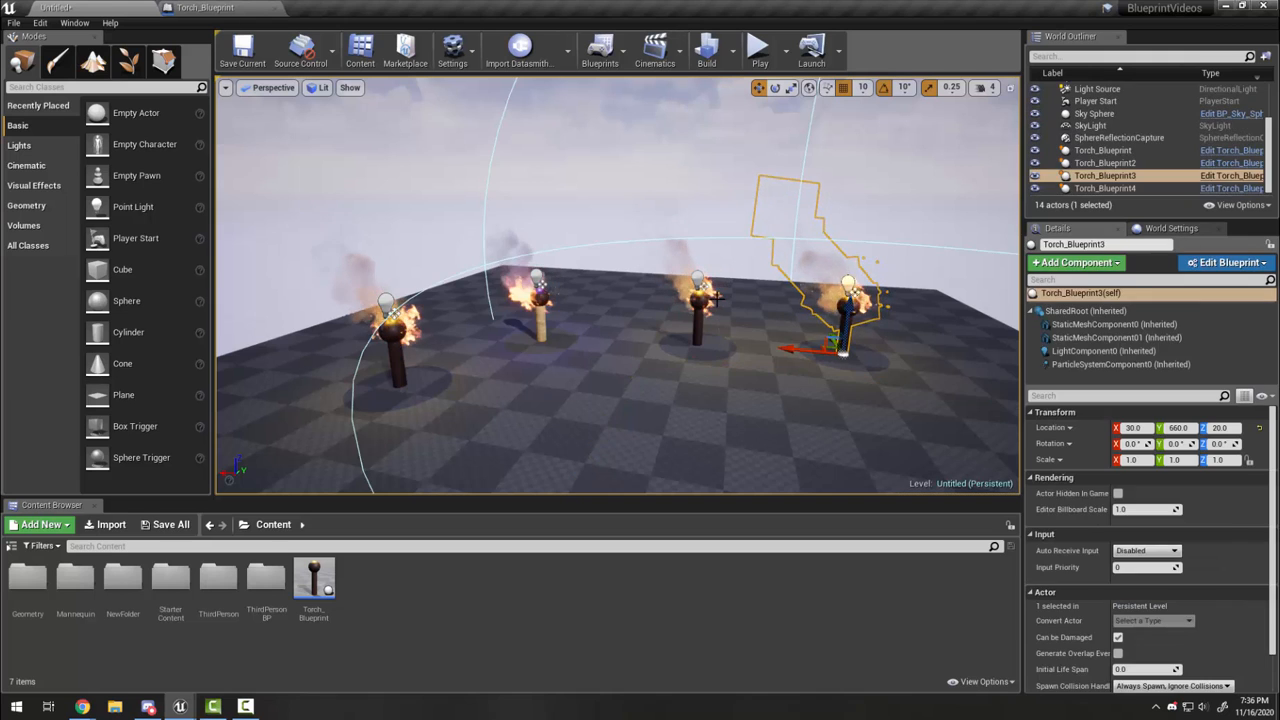
Step: Delete the rightmost, third and second torches, leaving only Torch_Blueprint4 in the level
key(Delete)
click(698, 325)
key(Delete)
click(541, 320)
key(Delete)
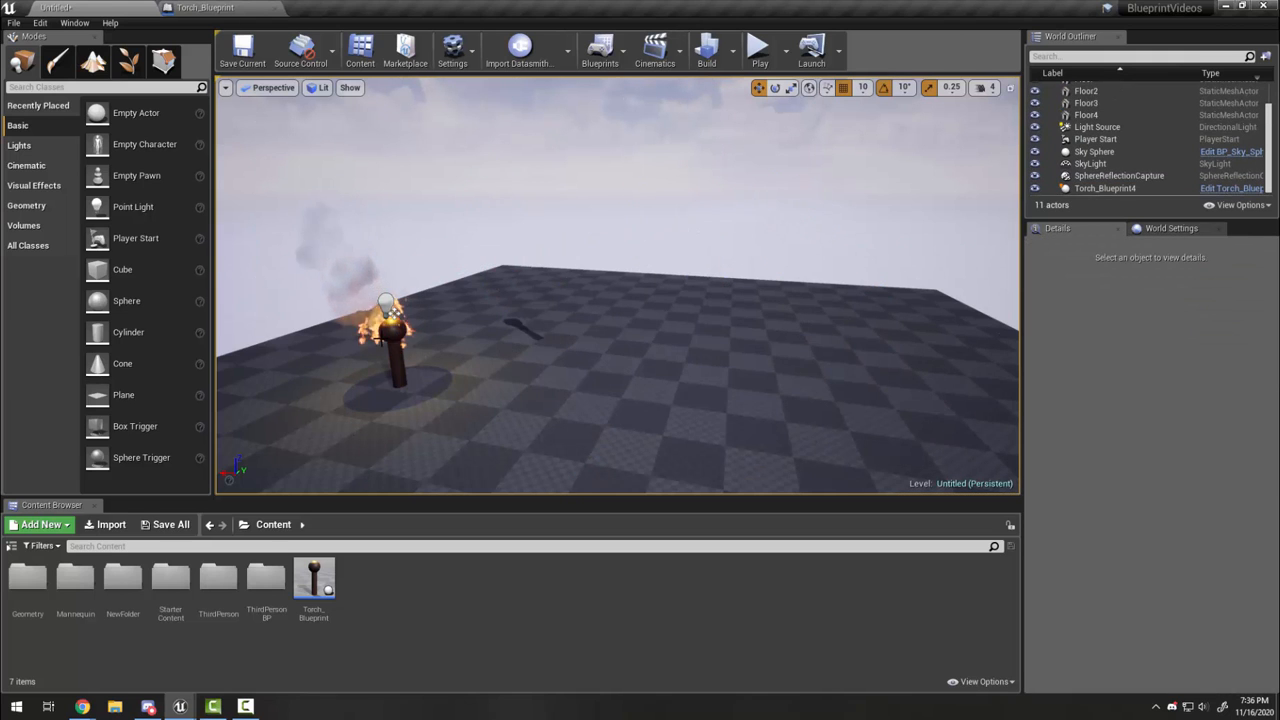
right_drag(513, 457, 470, 484)
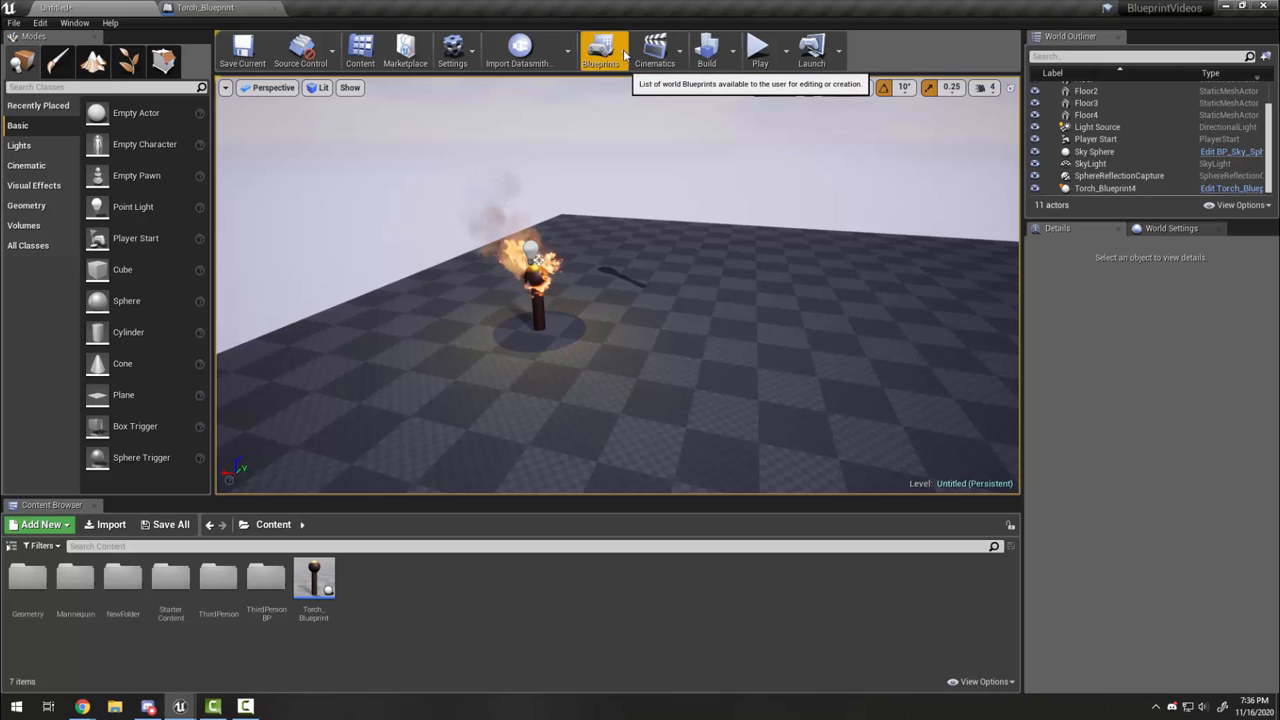
Step: Choose New Empty Blueprint Class from the Blueprints menu and move the Pick Parent Class dialog aside
click(602, 50)
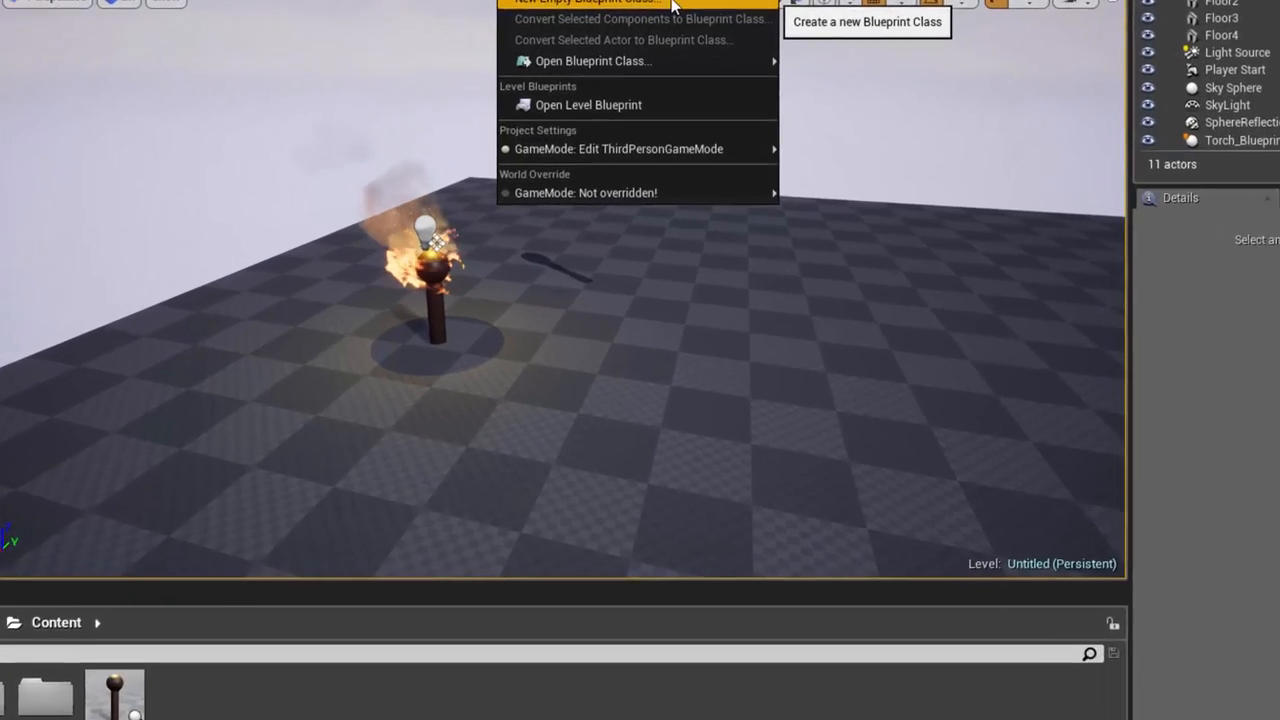
click(672, 5)
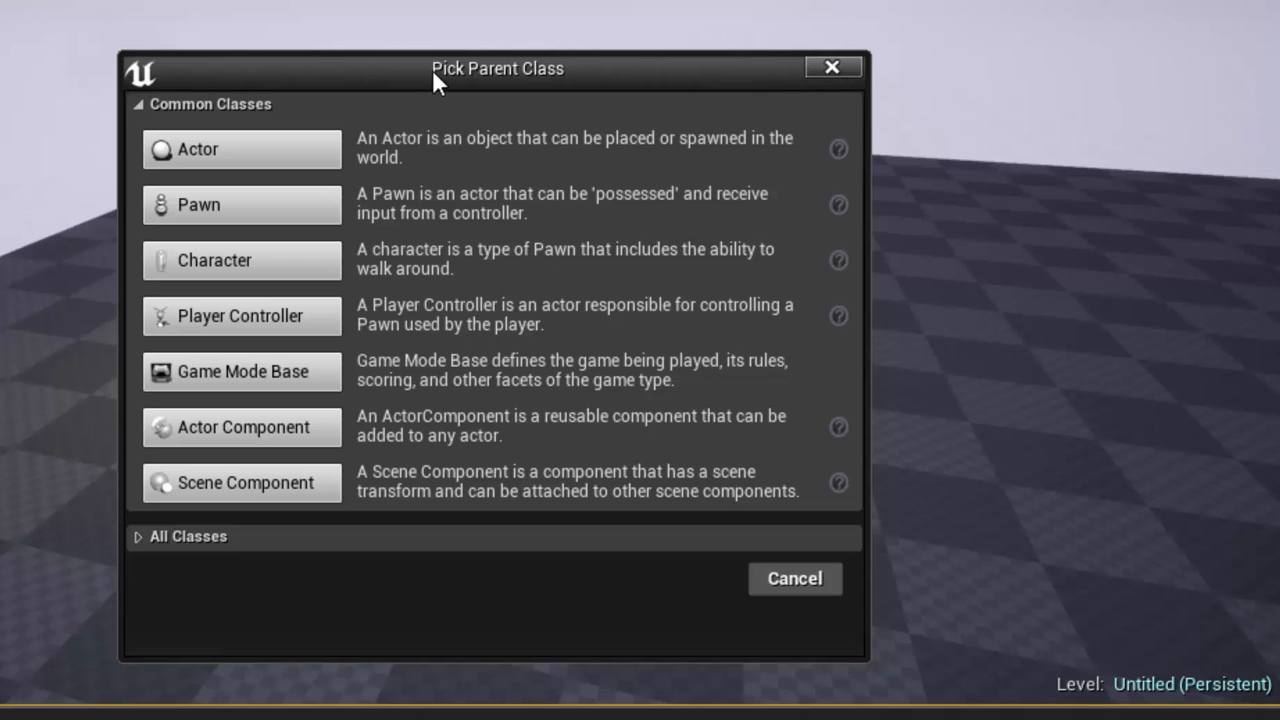
drag(432, 69, 812, 51)
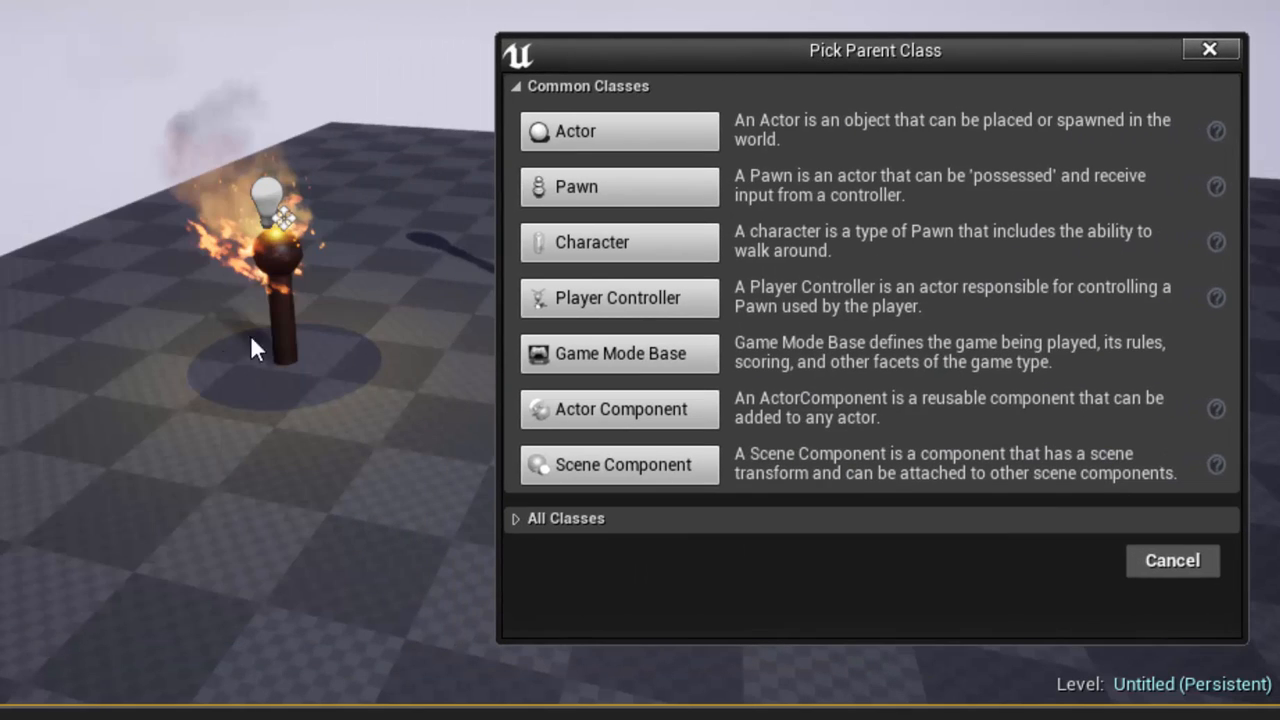
drag(699, 49, 635, 14)
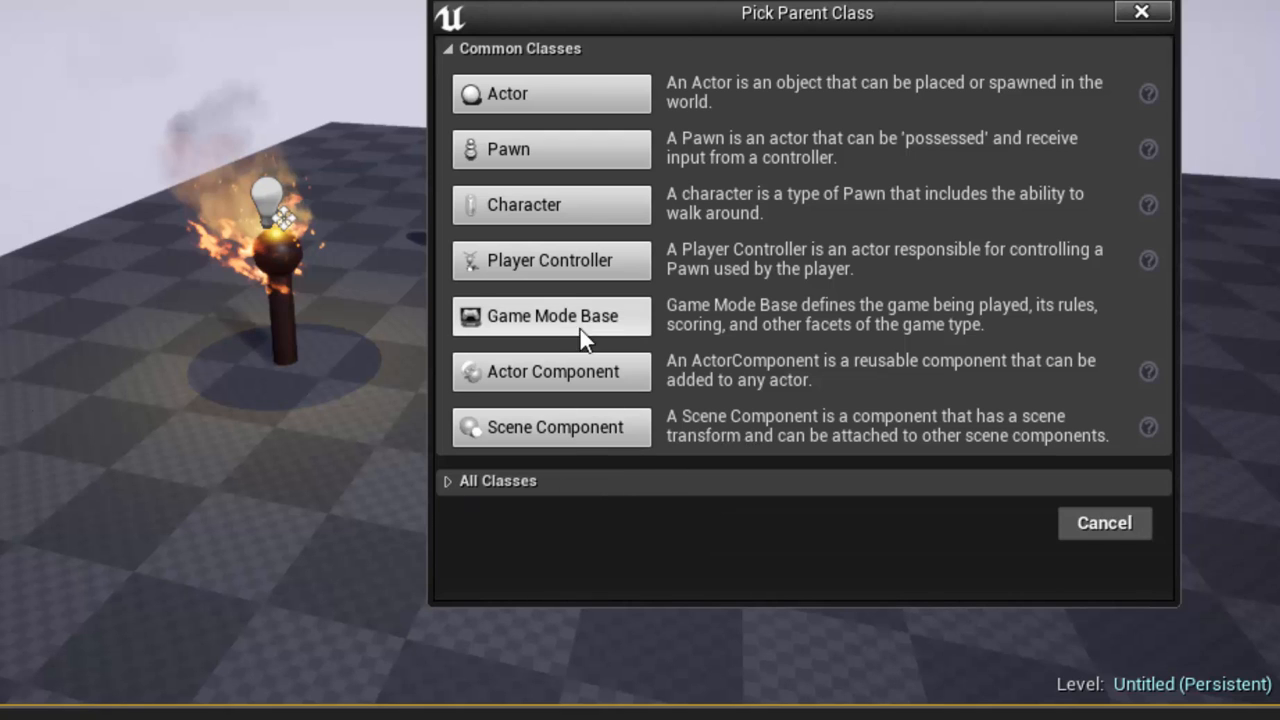
mouse_move(585, 316)
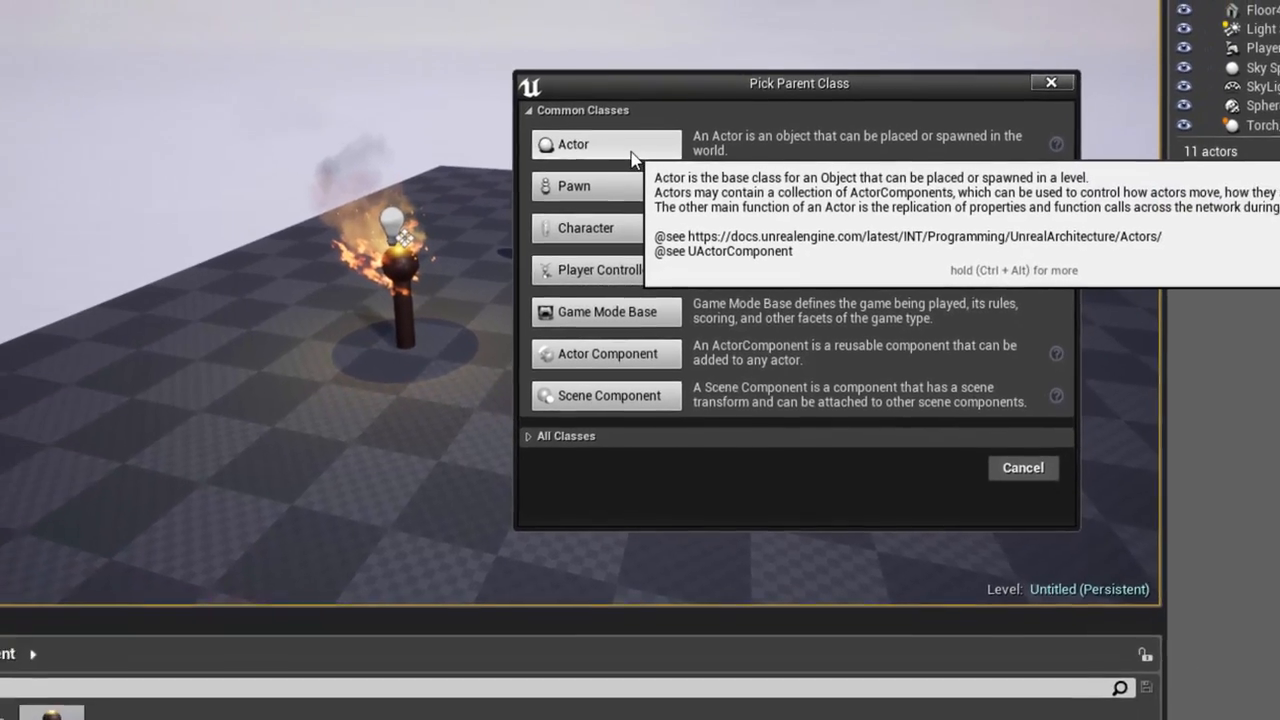
Step: Create an Actor-based Blueprint named Rotator_Blueprint in the Blueprints folder
click(565, 110)
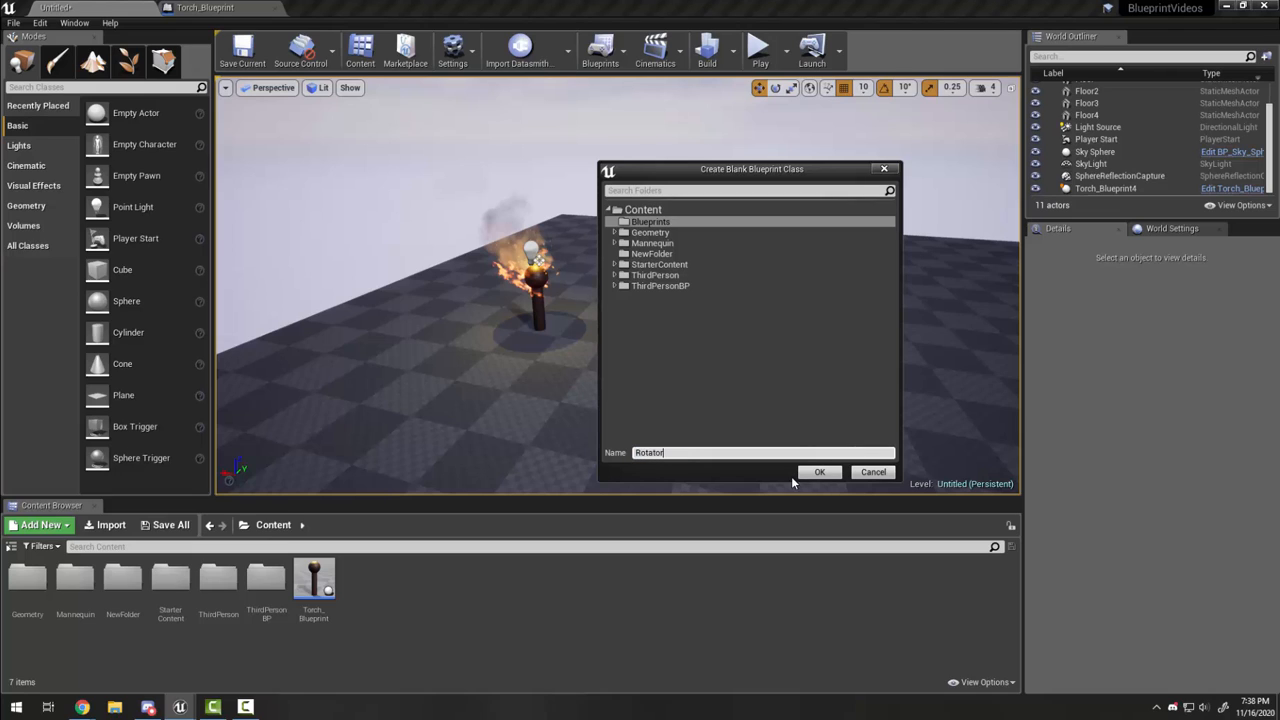
text(_Blueprint)
click(819, 472)
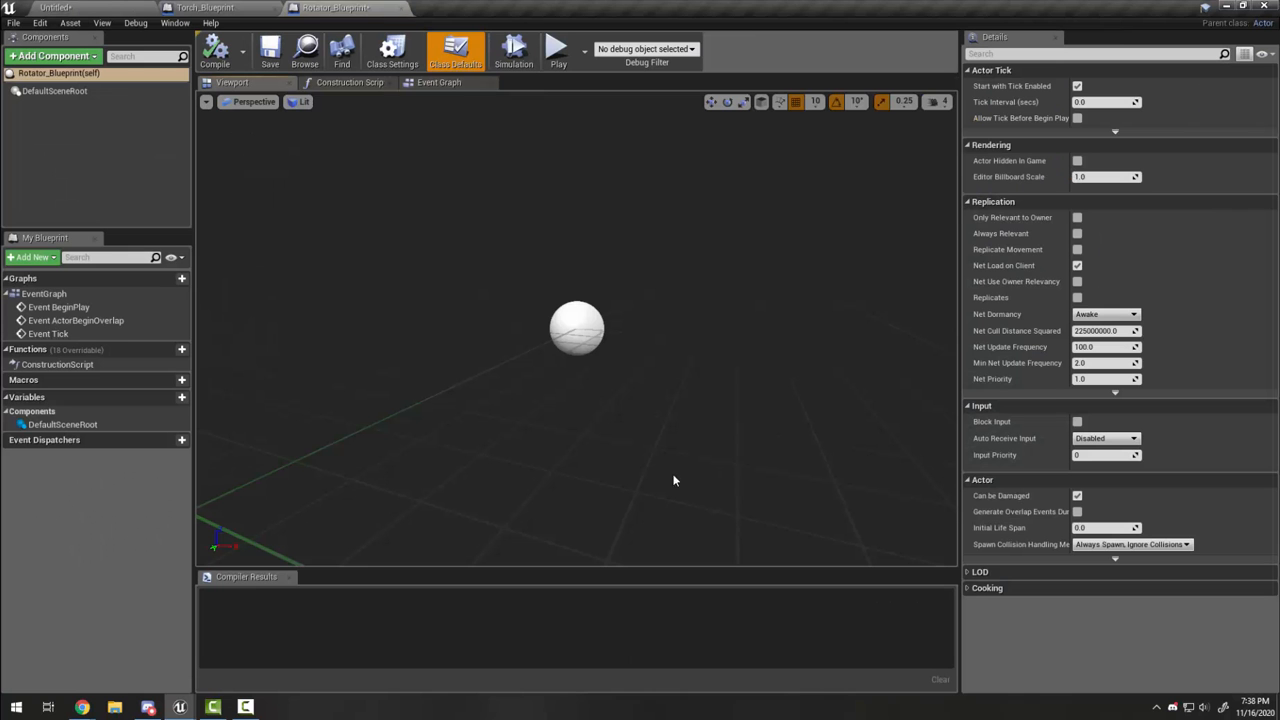
Step: Close the Torch_Blueprint editor and re-dock the Rotator_Blueprint editor beside the level tab
click(278, 7)
click(222, 8)
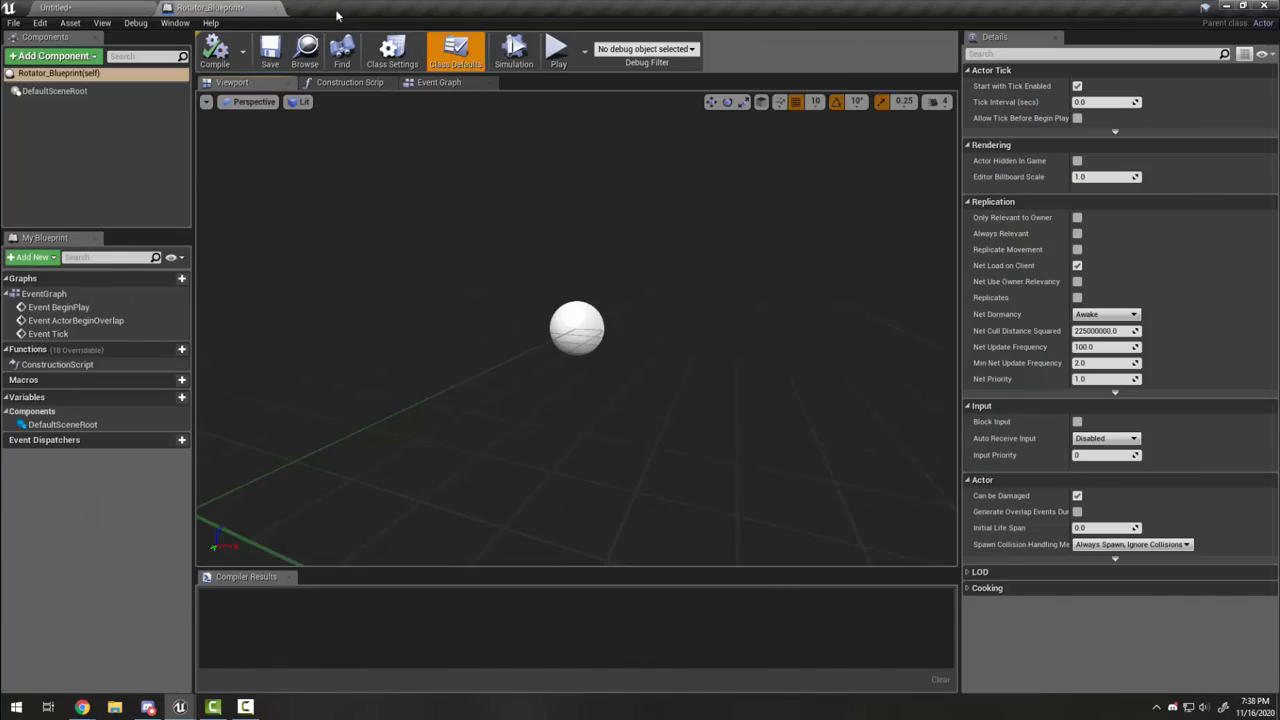
mouse_move(337, 13)
mouse_down()
mouse_move(349, 31)
mouse_move(326, 1)
mouse_up()
mouse_move(233, 12)
mouse_down()
mouse_move(290, 106)
mouse_move(230, 100)
mouse_move(242, 6)
mouse_up()
click(100, 7)
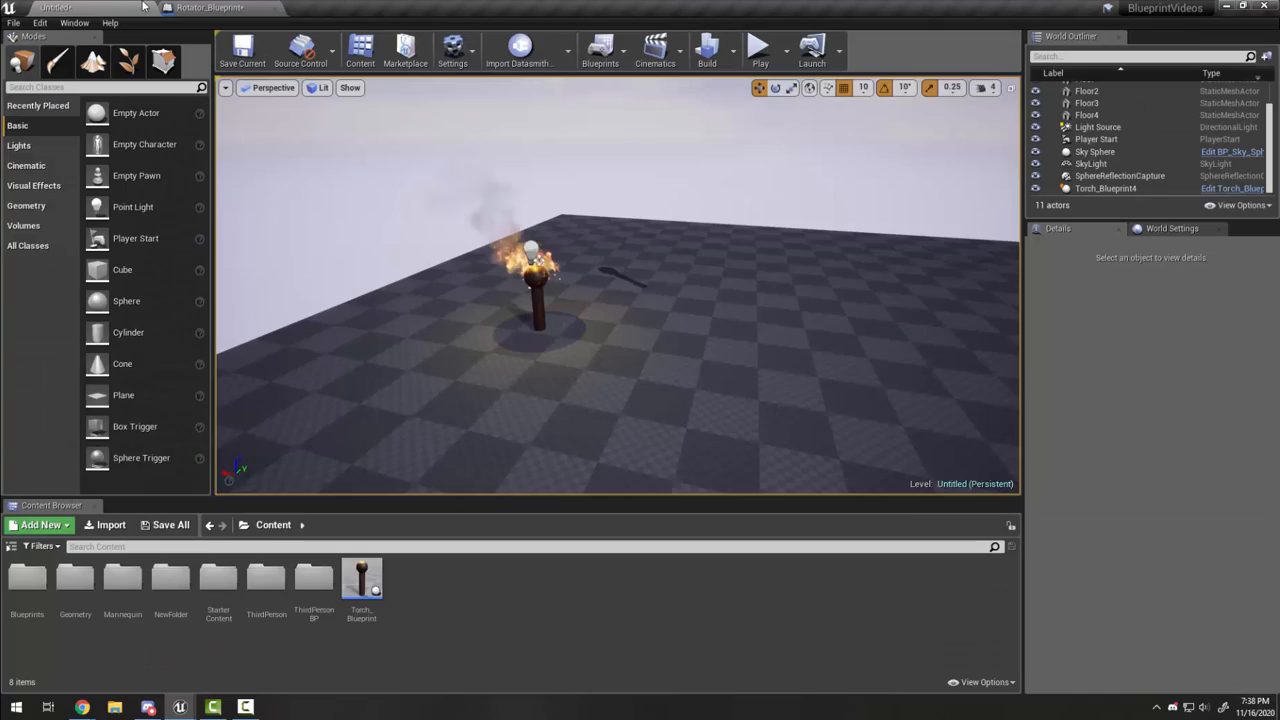
click(185, 7)
click(100, 7)
click(192, 7)
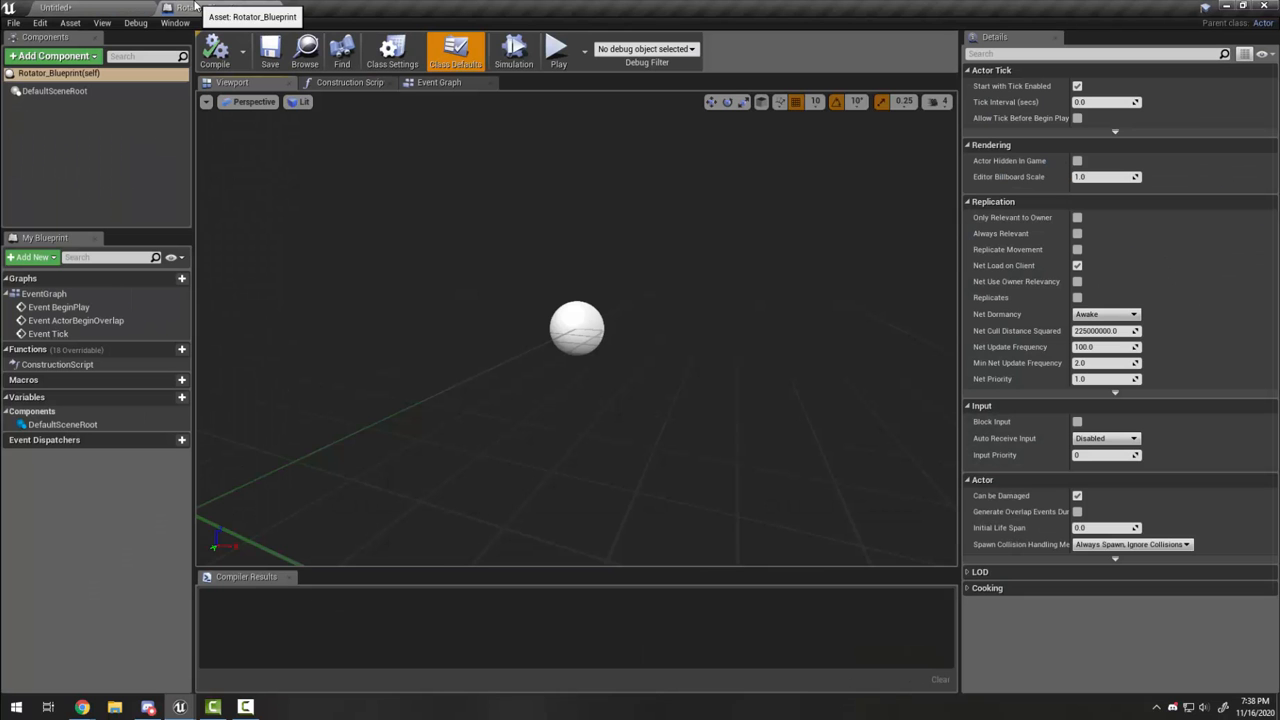
Step: Look around the Rotator_Blueprint preview and inspect its DefaultSceneRoot component
right_drag(561, 430, 324, 258)
click(57, 92)
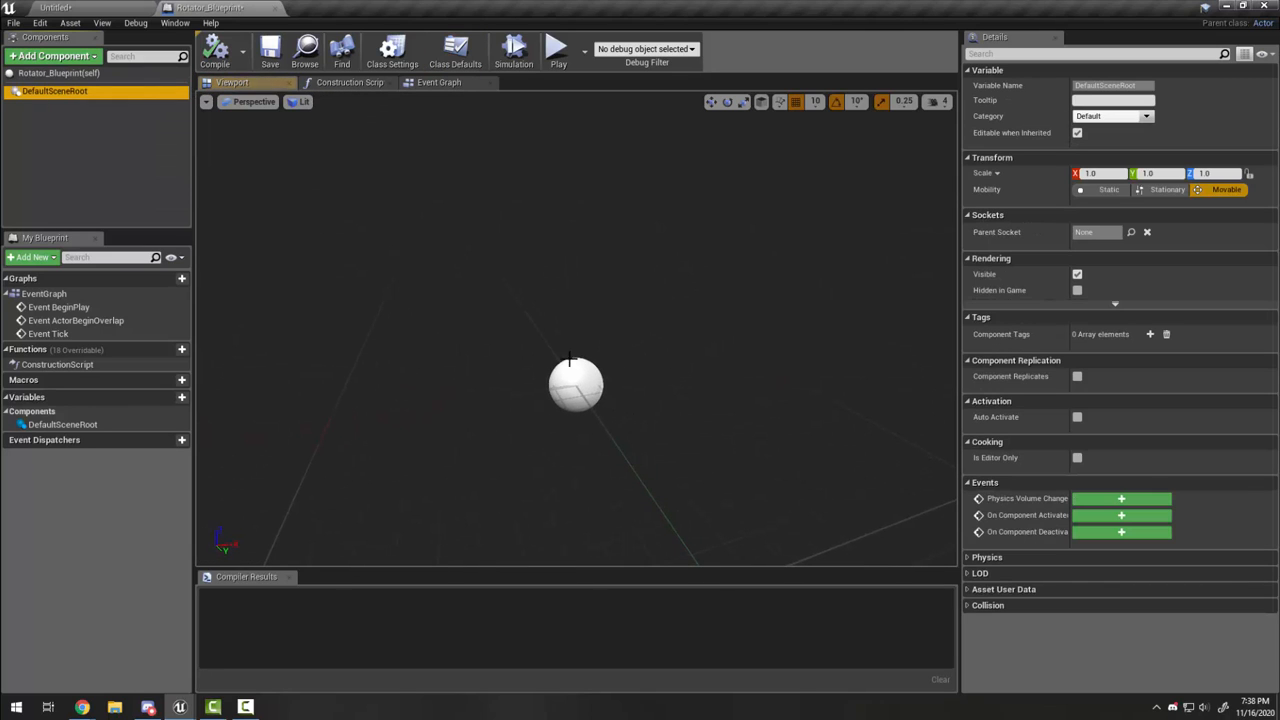
right_drag(583, 391, 561, 321)
key(s)
key(w)
key(d)
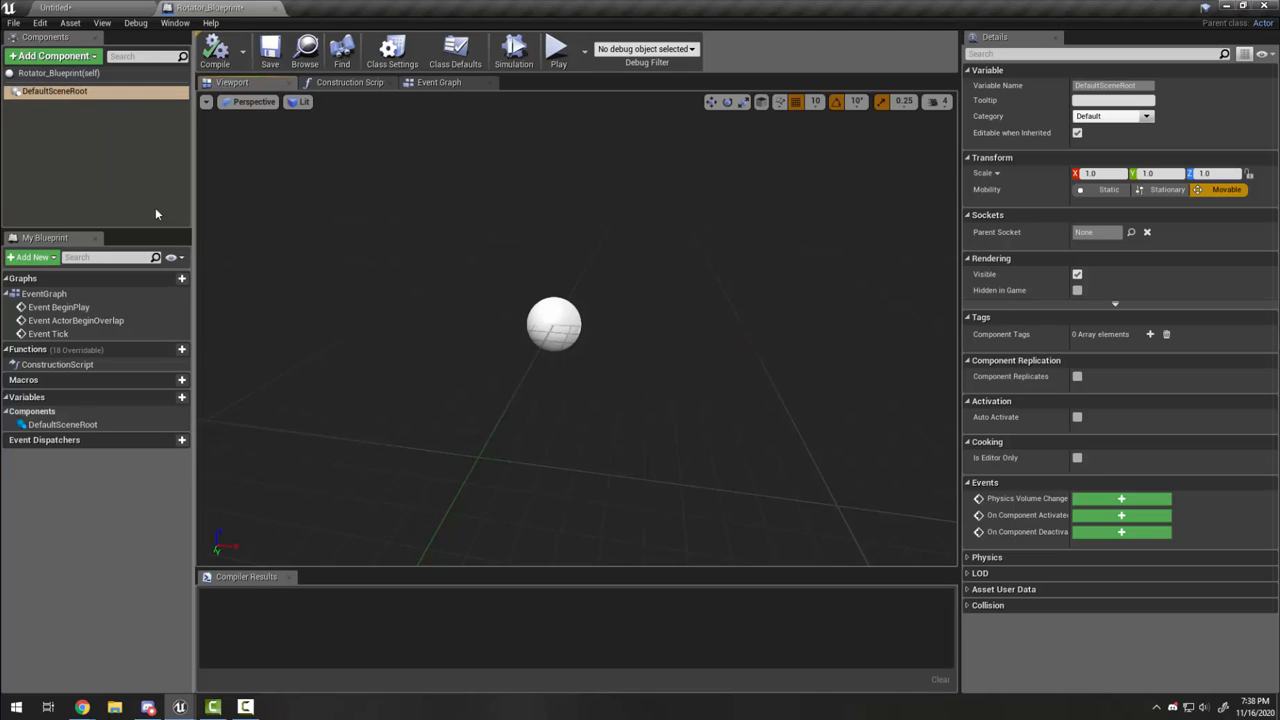
click(130, 182)
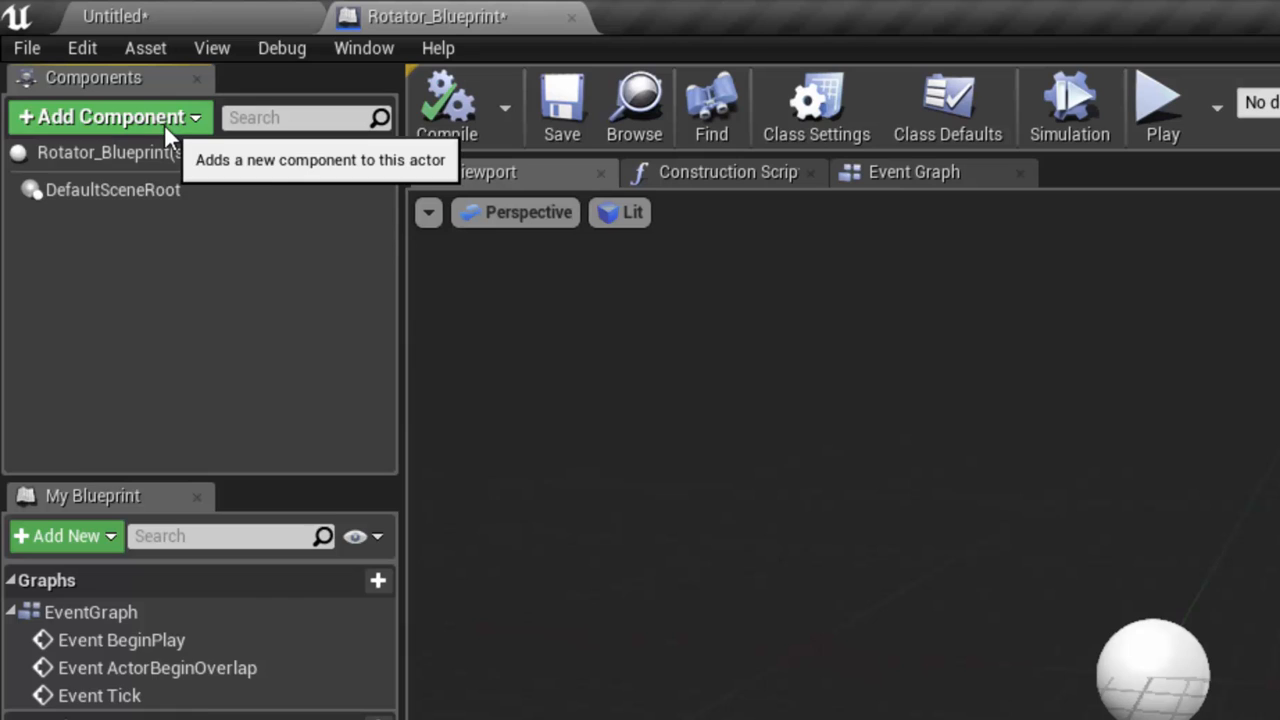
Step: Add a Static Mesh component, keeping the default name StaticMesh, under DefaultSceneRoot
click(167, 122)
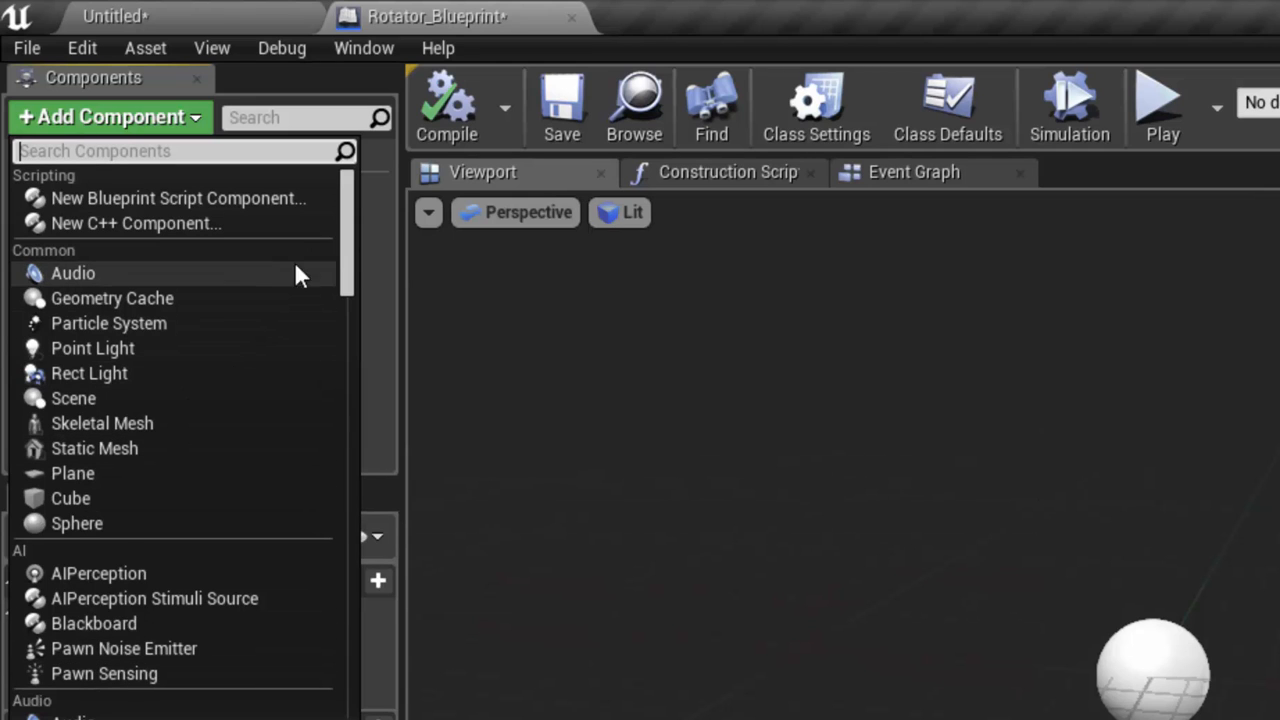
drag(349, 282, 346, 234)
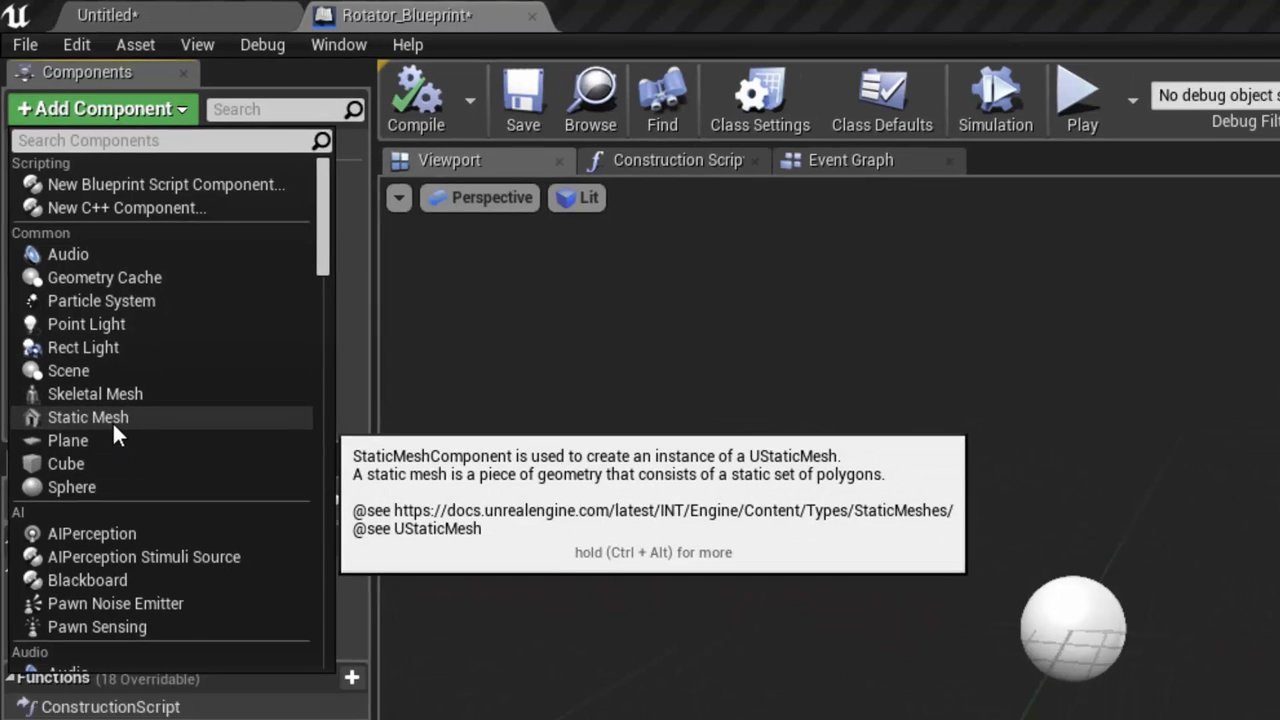
click(122, 452)
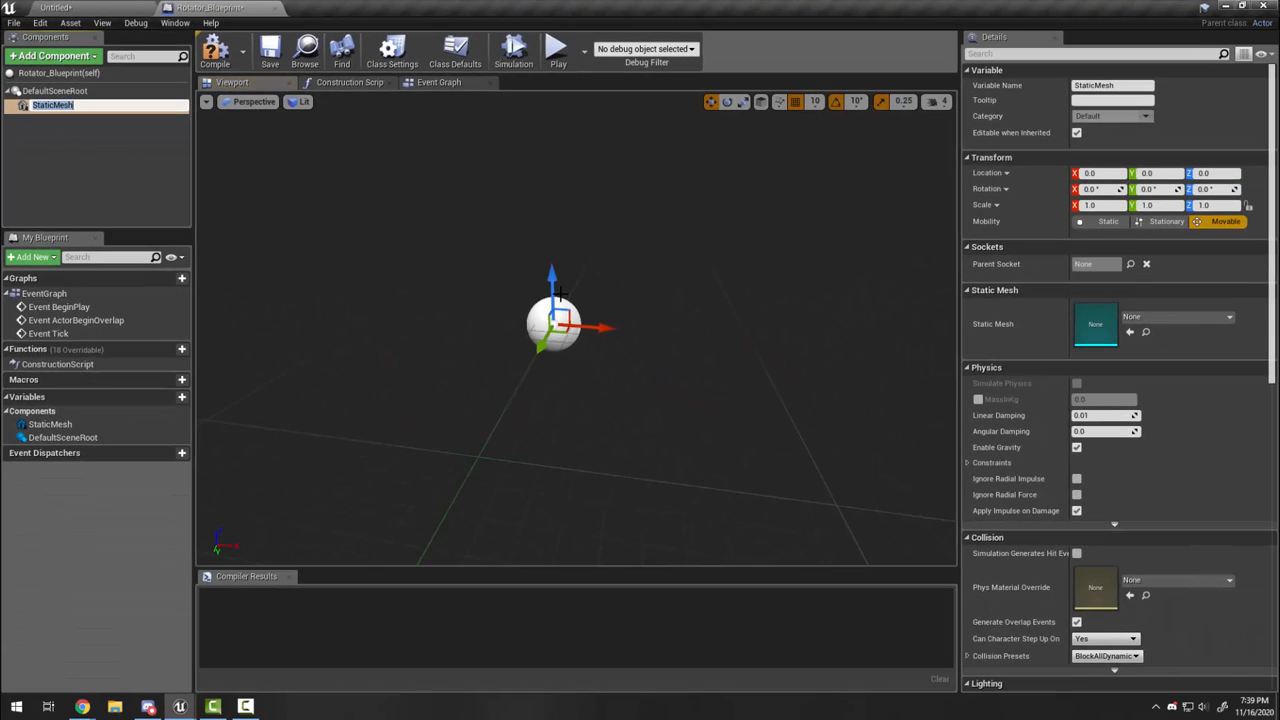
click(14, 106)
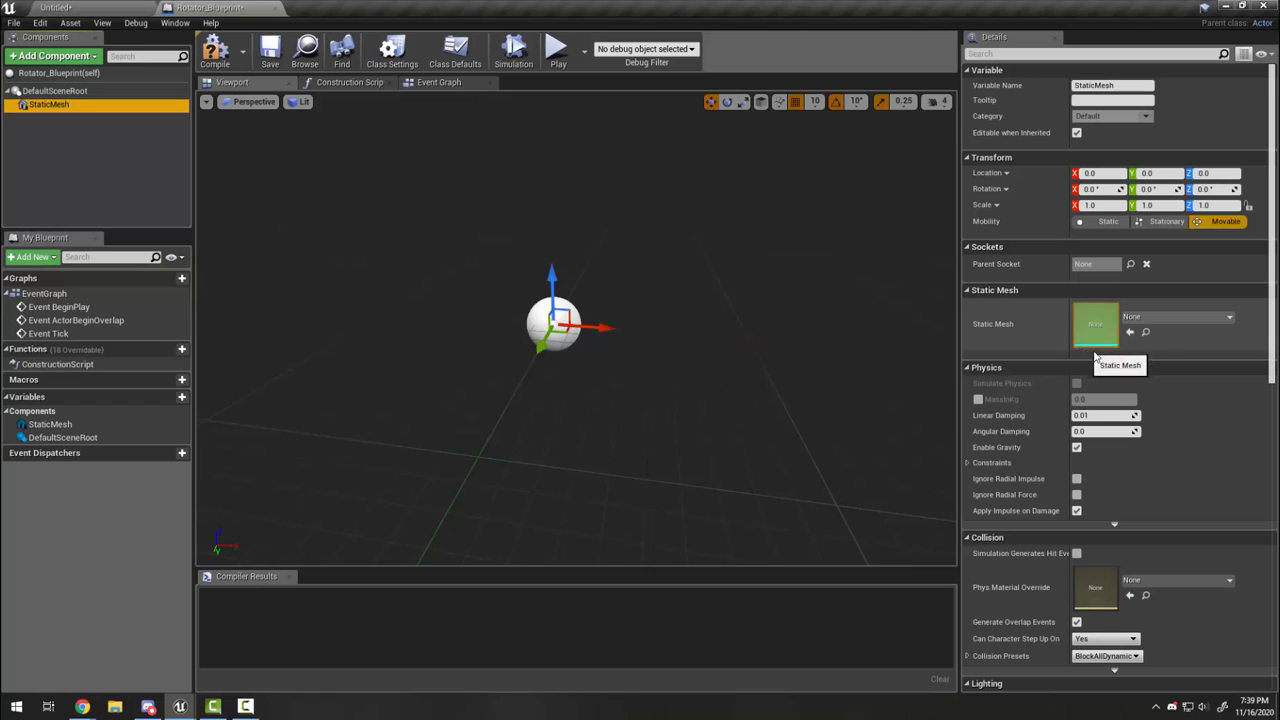
Step: Assign Shape_Cube as the StaticMesh component's mesh
click(1164, 320)
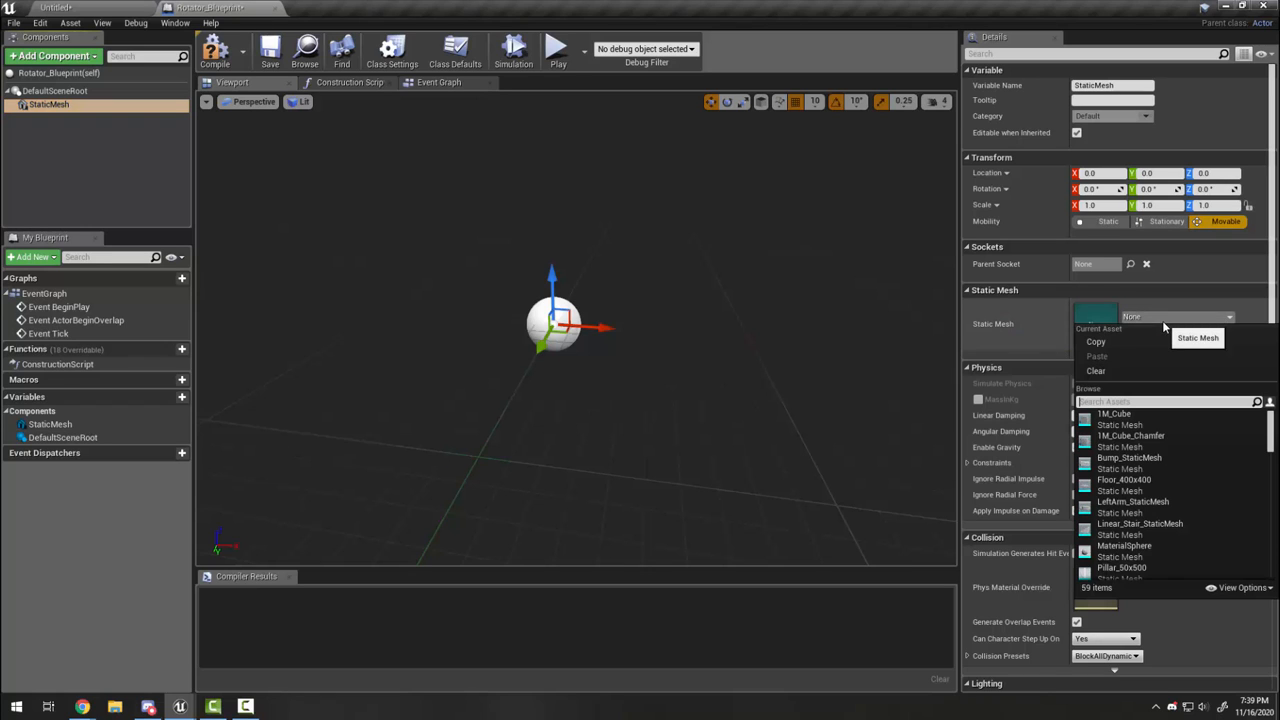
drag(1272, 436, 1274, 461)
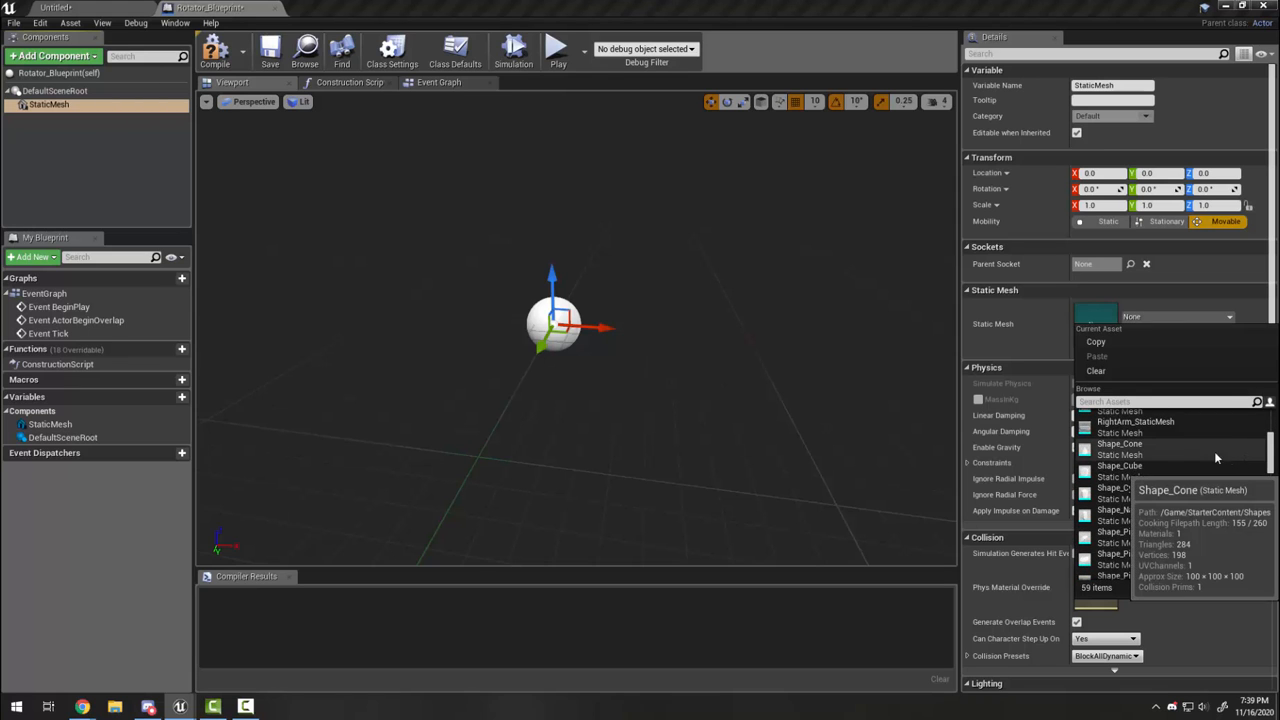
click(1141, 473)
right_drag(788, 462, 700, 436)
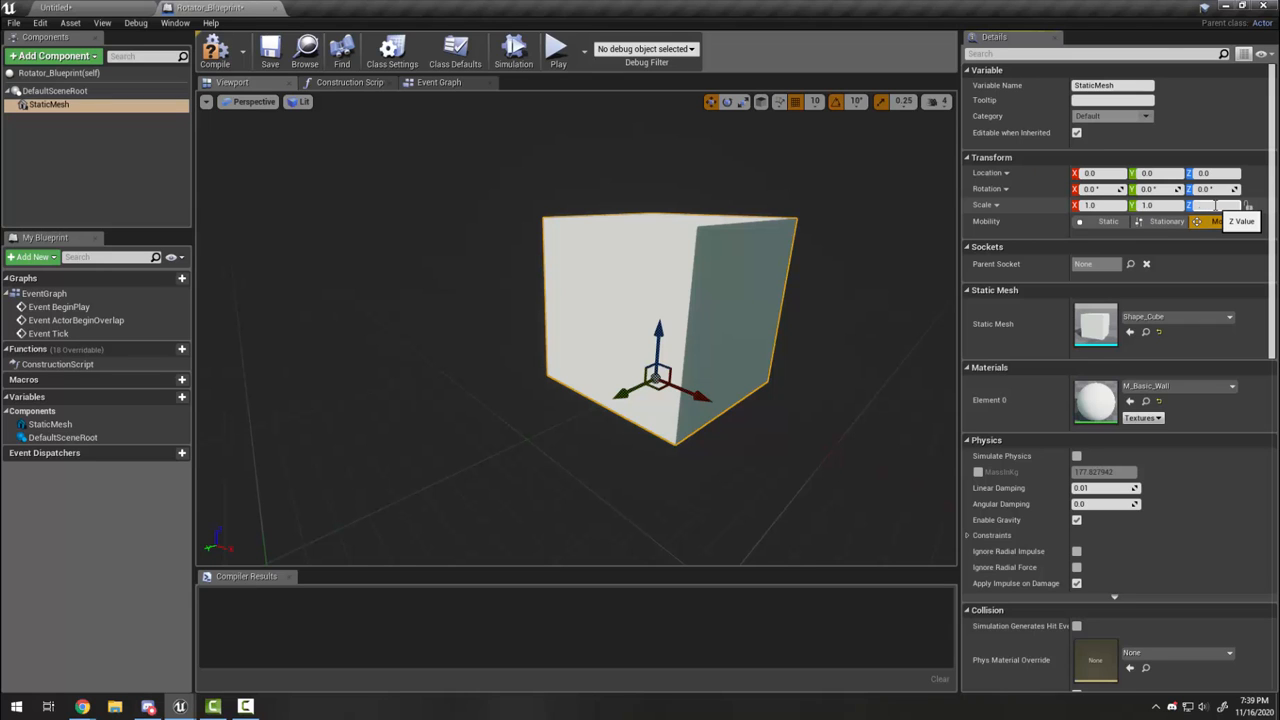
Step: Set the cube's Z scale to 0.1 to flatten it into a thin plank
text(.1)
key(Return)
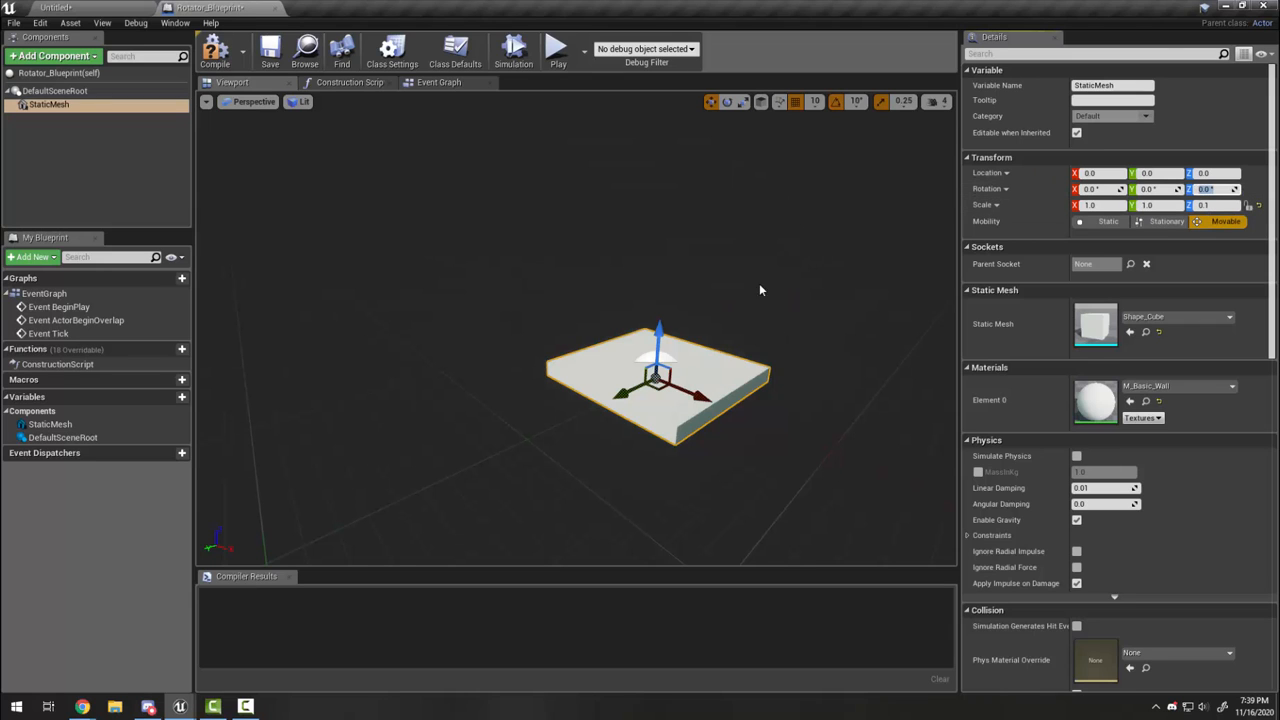
right_drag(760, 290, 561, 256)
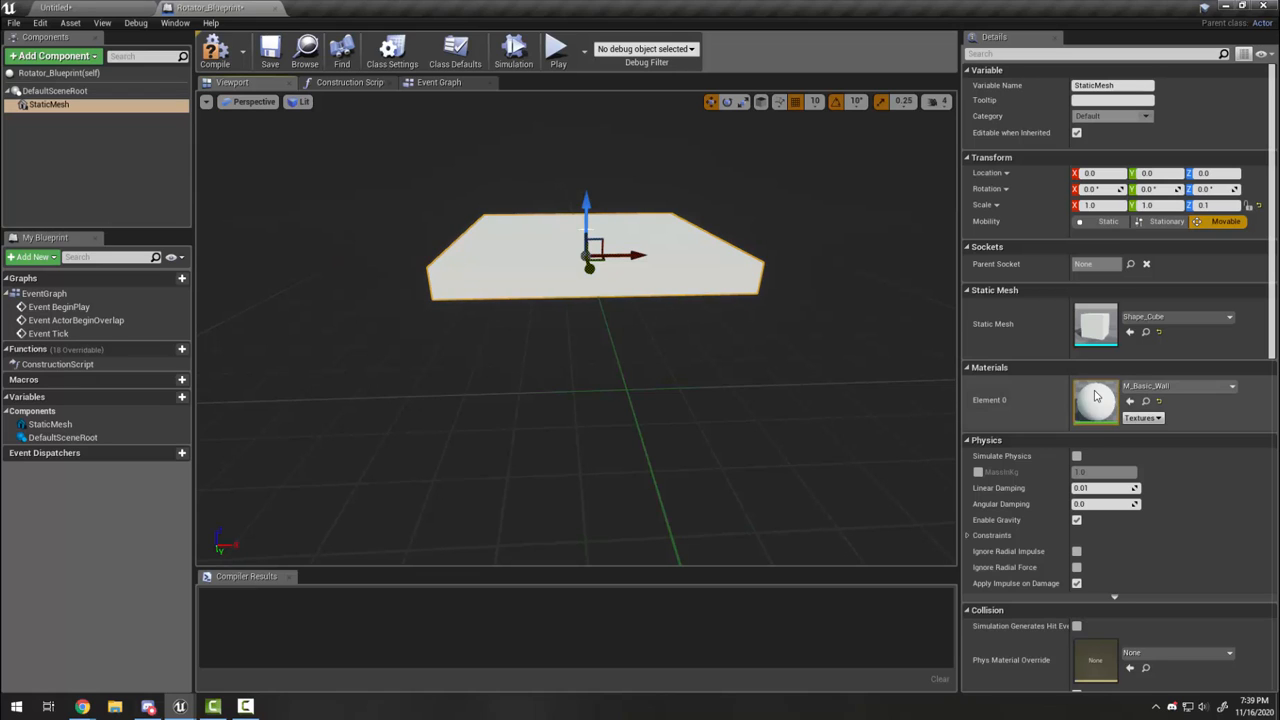
Step: Apply the M_Metal_Steel material to the plank and orbit around it to check the steel surface
click(1140, 387)
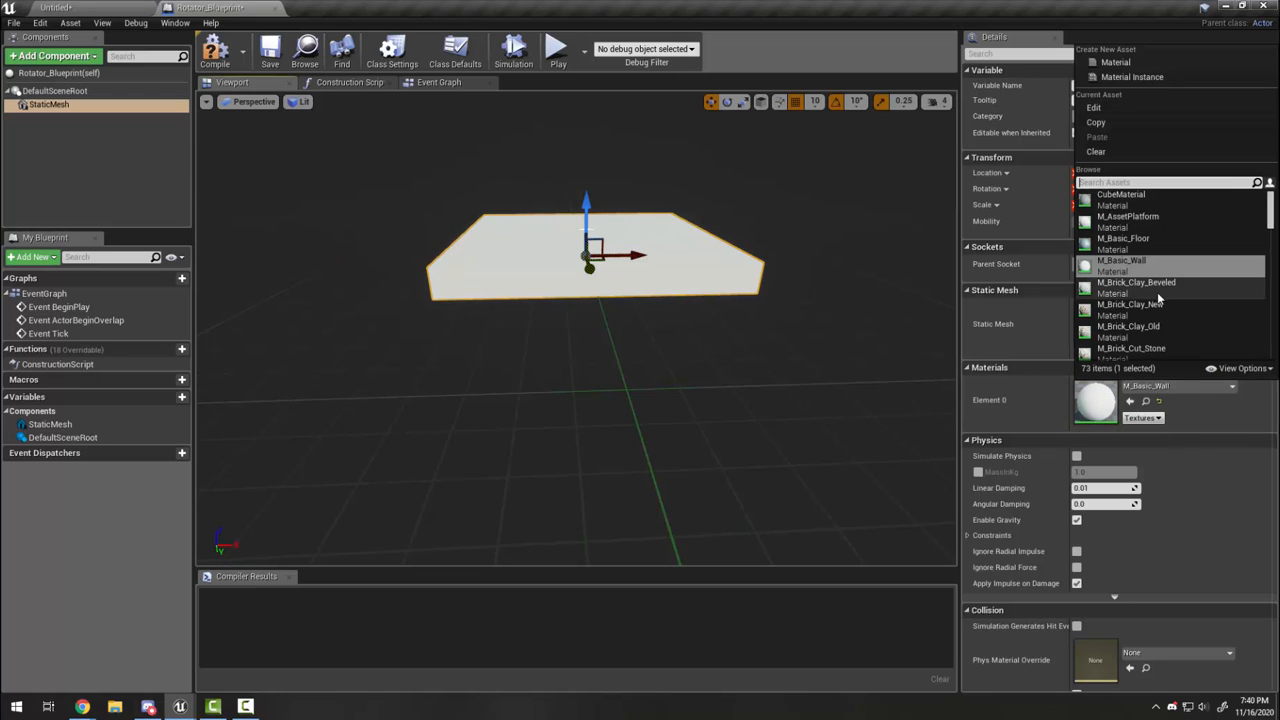
scroll(1170, 300, down, 5)
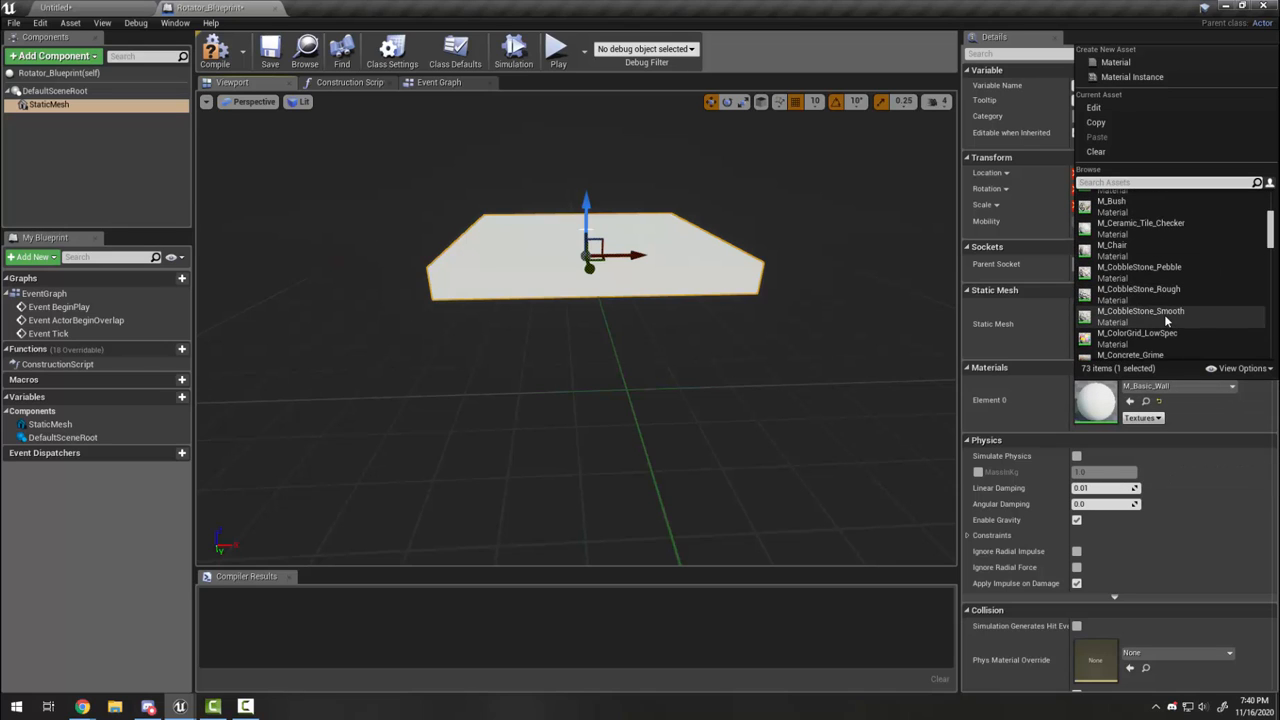
scroll(1162, 314, down, 3)
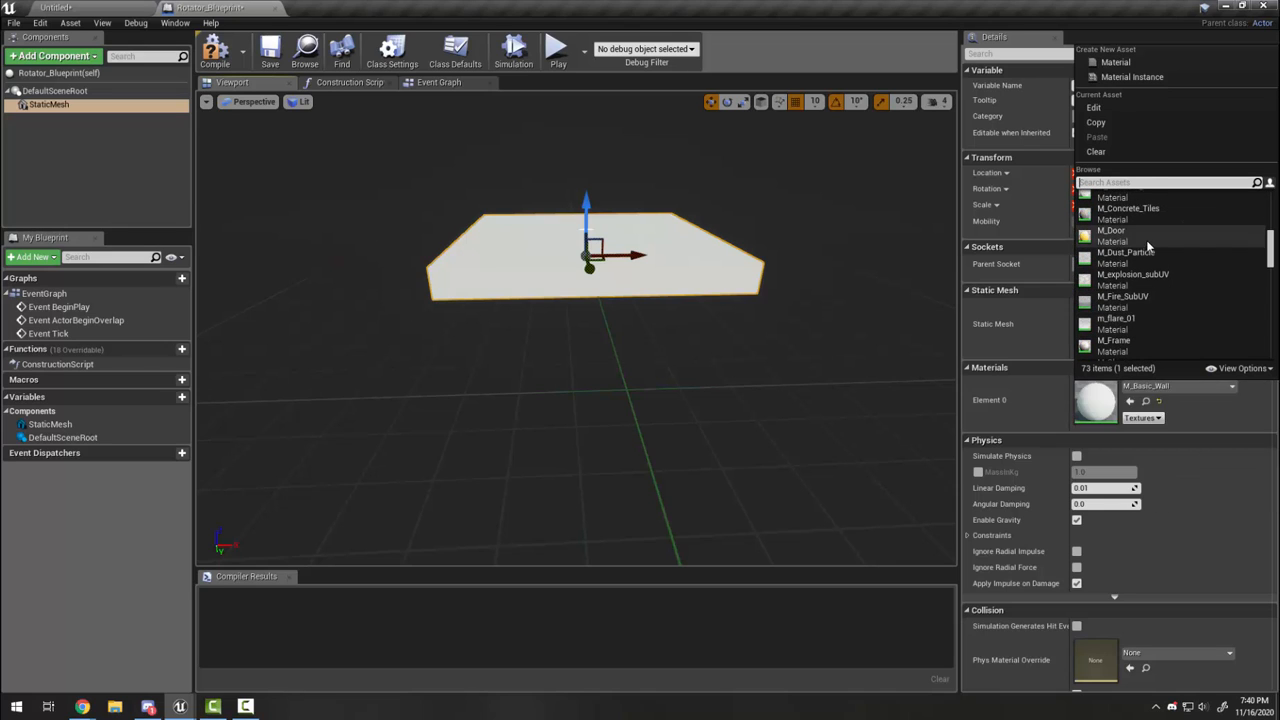
scroll(1140, 338, down, 3)
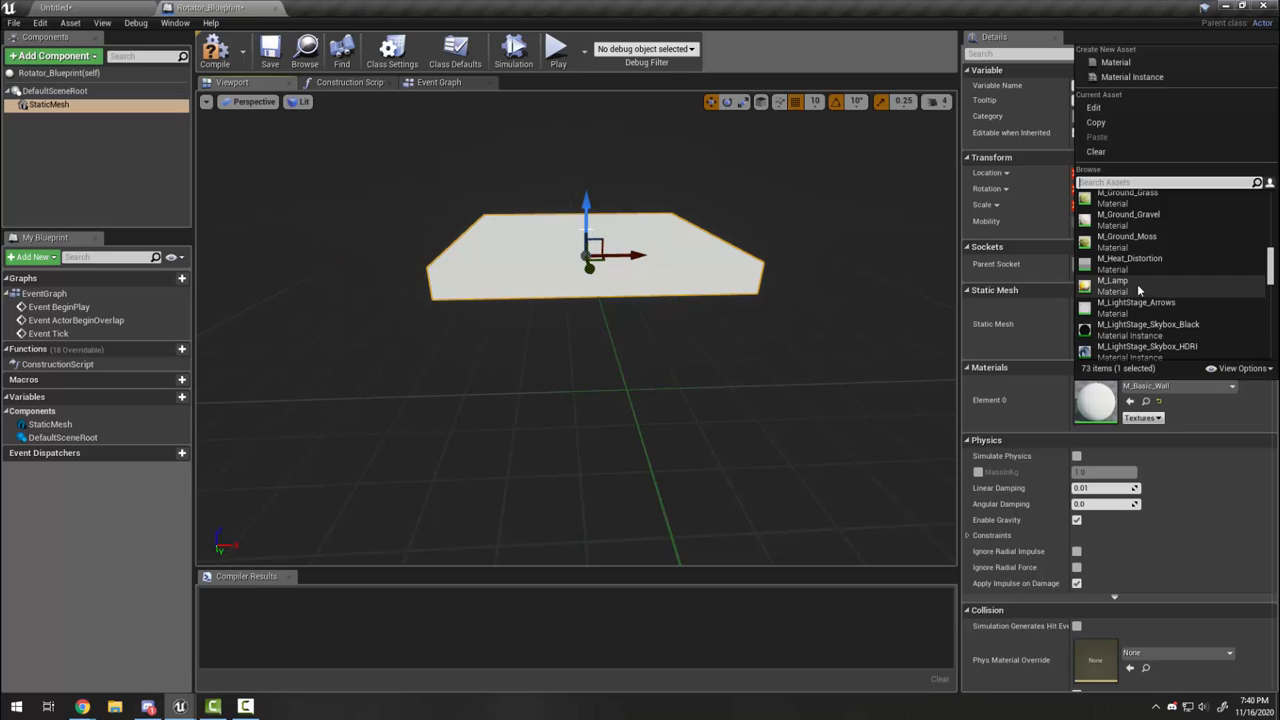
scroll(1150, 276, down, 1)
scroll(1152, 290, down, 9)
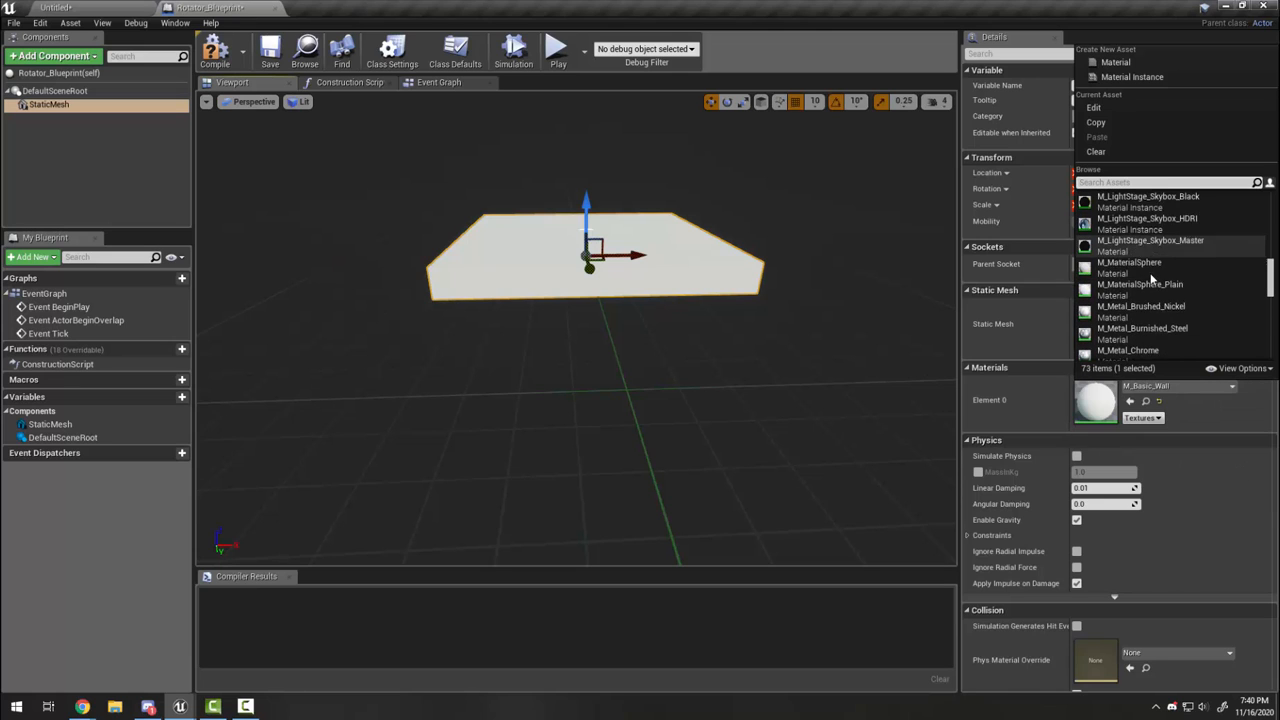
click(1153, 358)
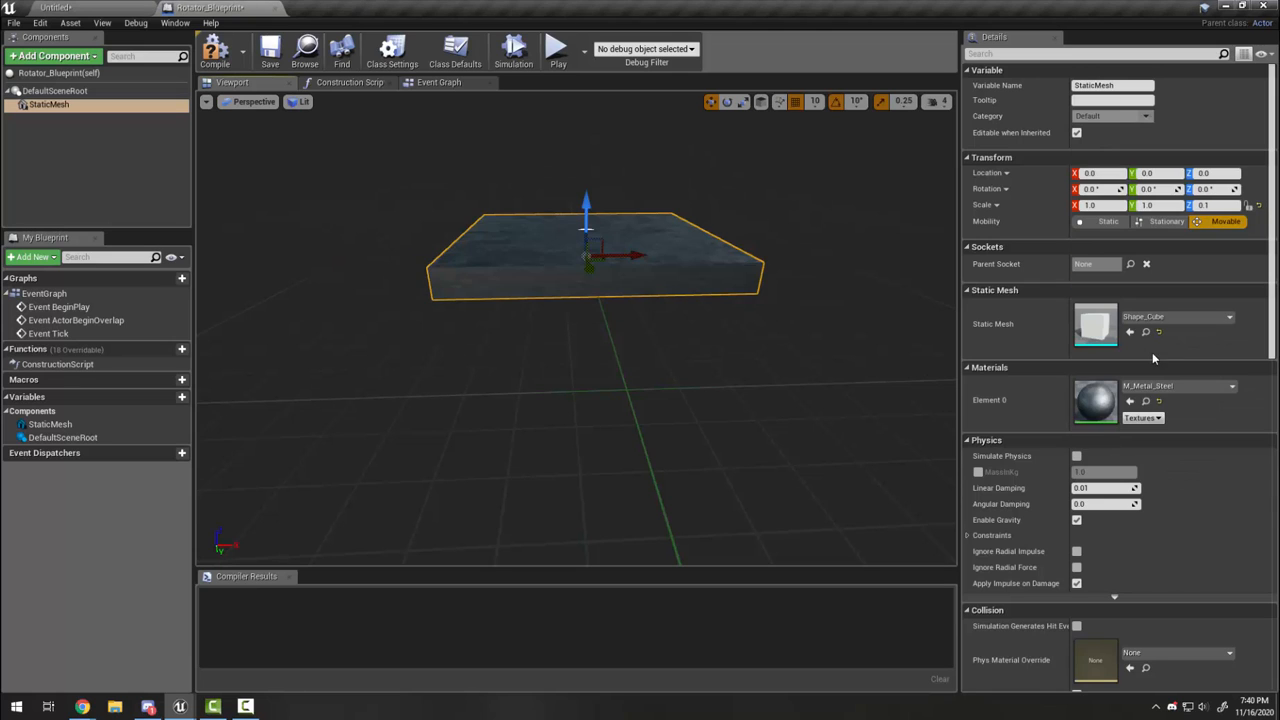
right_drag(659, 356, 500, 400)
right_drag(600, 340, 687, 280)
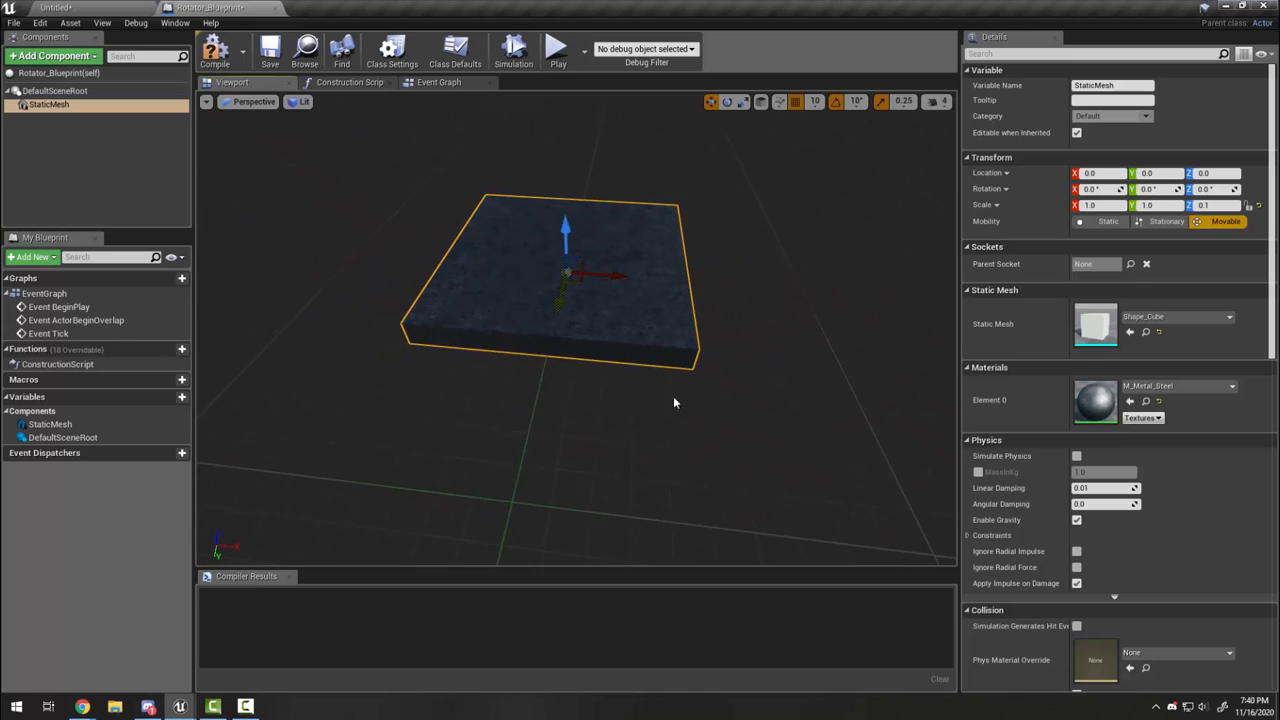
right_drag(673, 402, 674, 395)
mouse_move(583, 391)
right_down()
mouse_move(625, 380)
mouse_move(570, 370)
mouse_move(600, 385)
right_up()
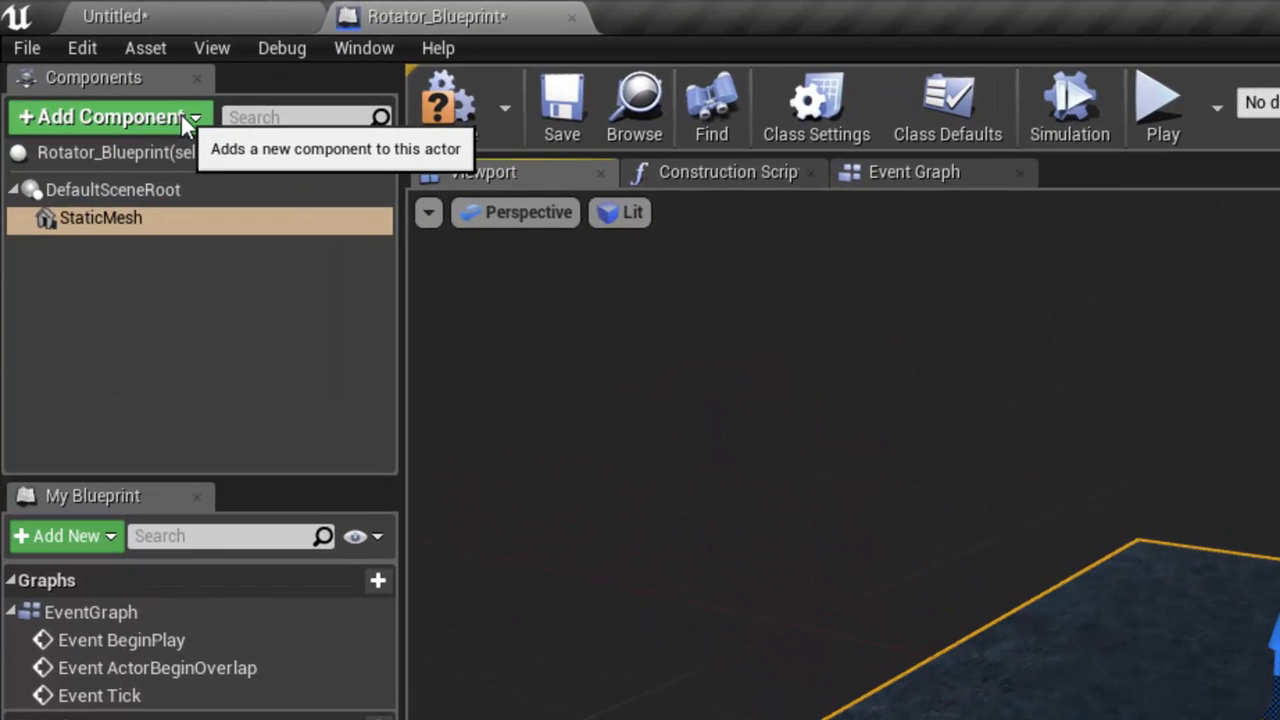
Step: Add a Rotating Movement component from the Movement section of the component list
click(199, 117)
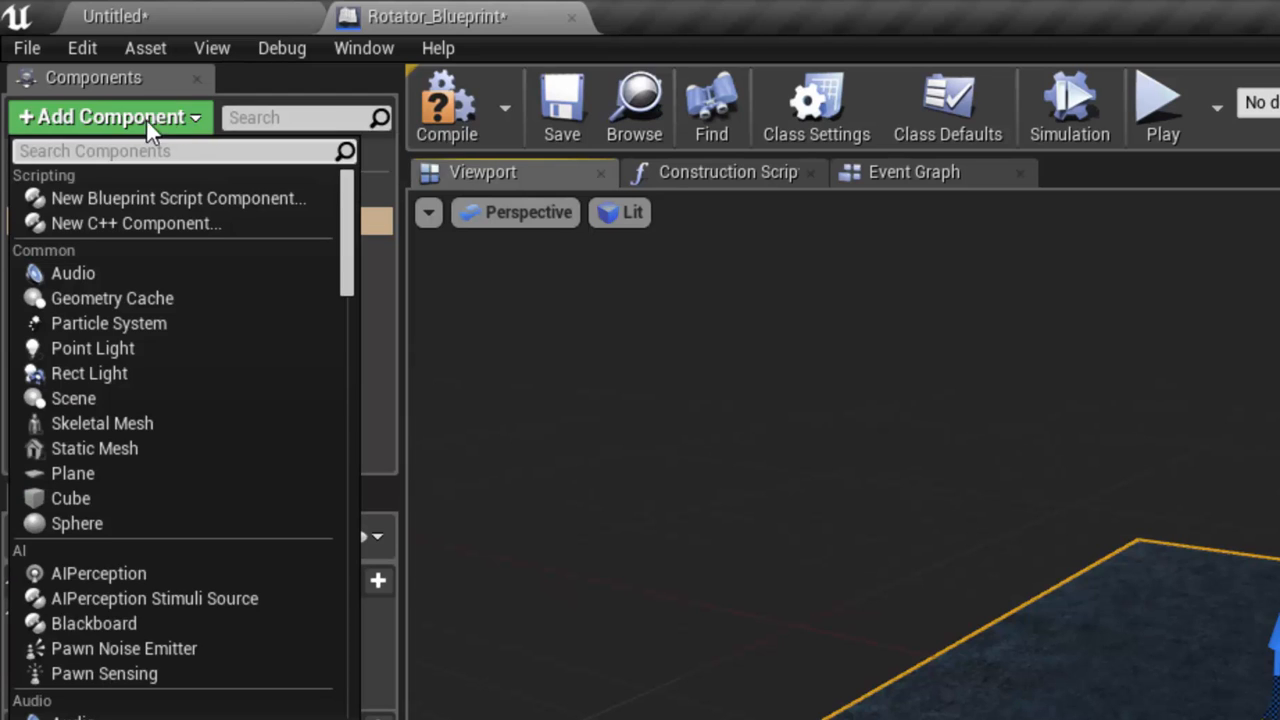
drag(348, 217, 346, 443)
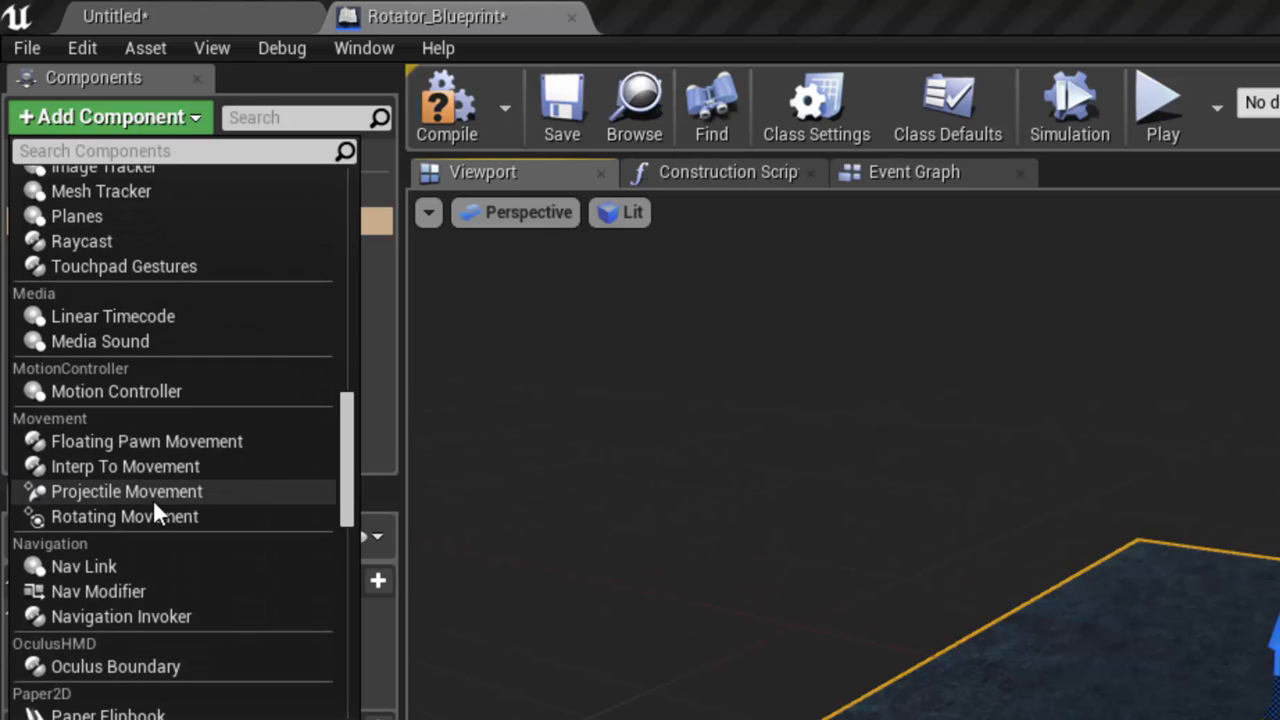
mouse_move(123, 518)
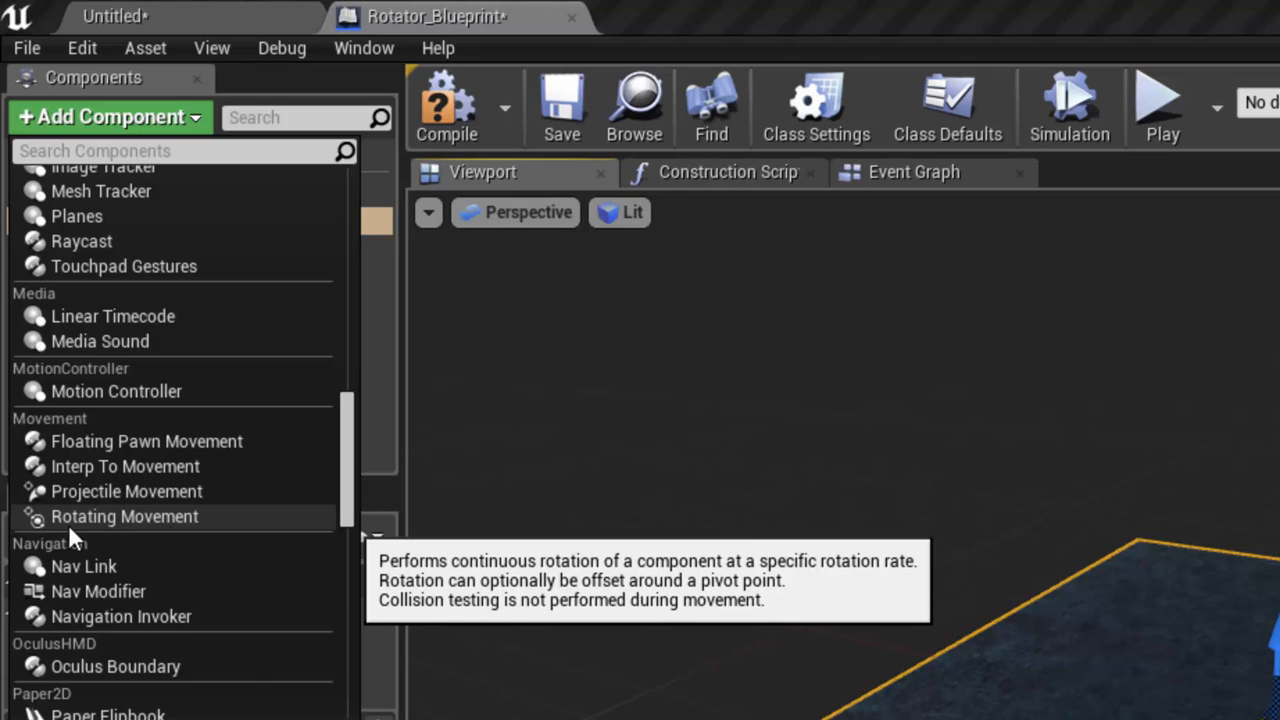
mouse_move(211, 441)
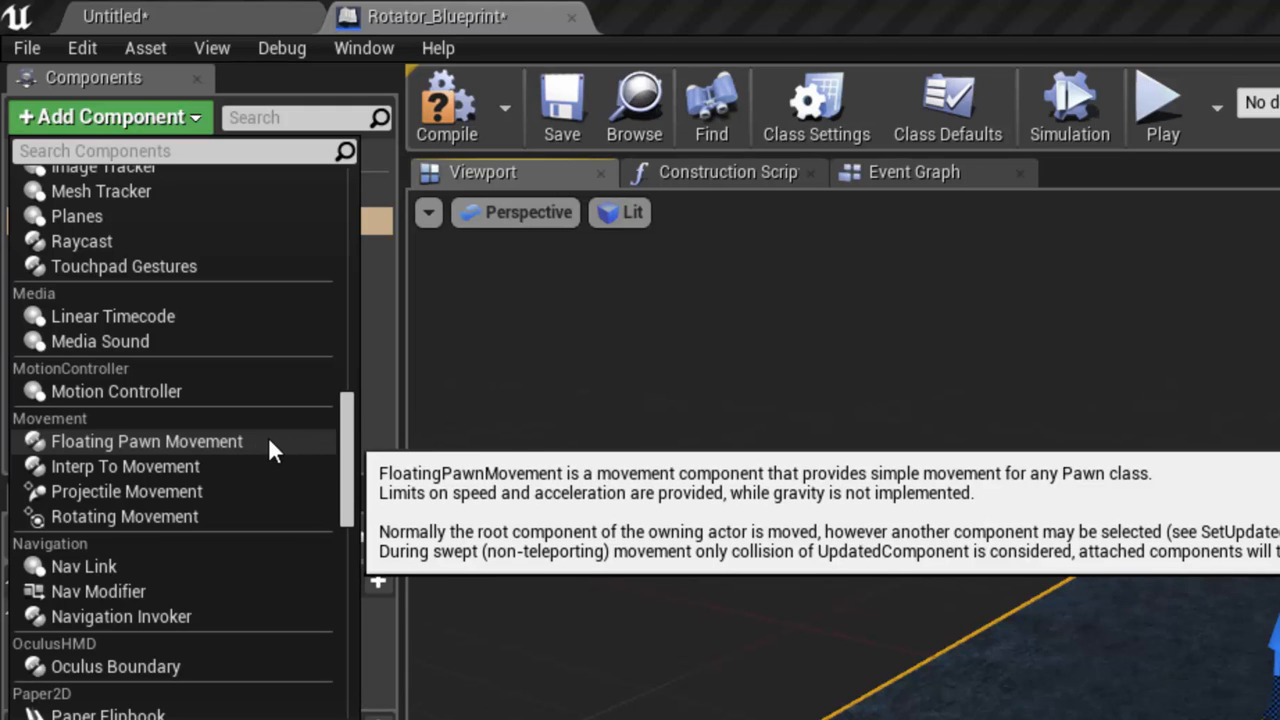
mouse_move(205, 489)
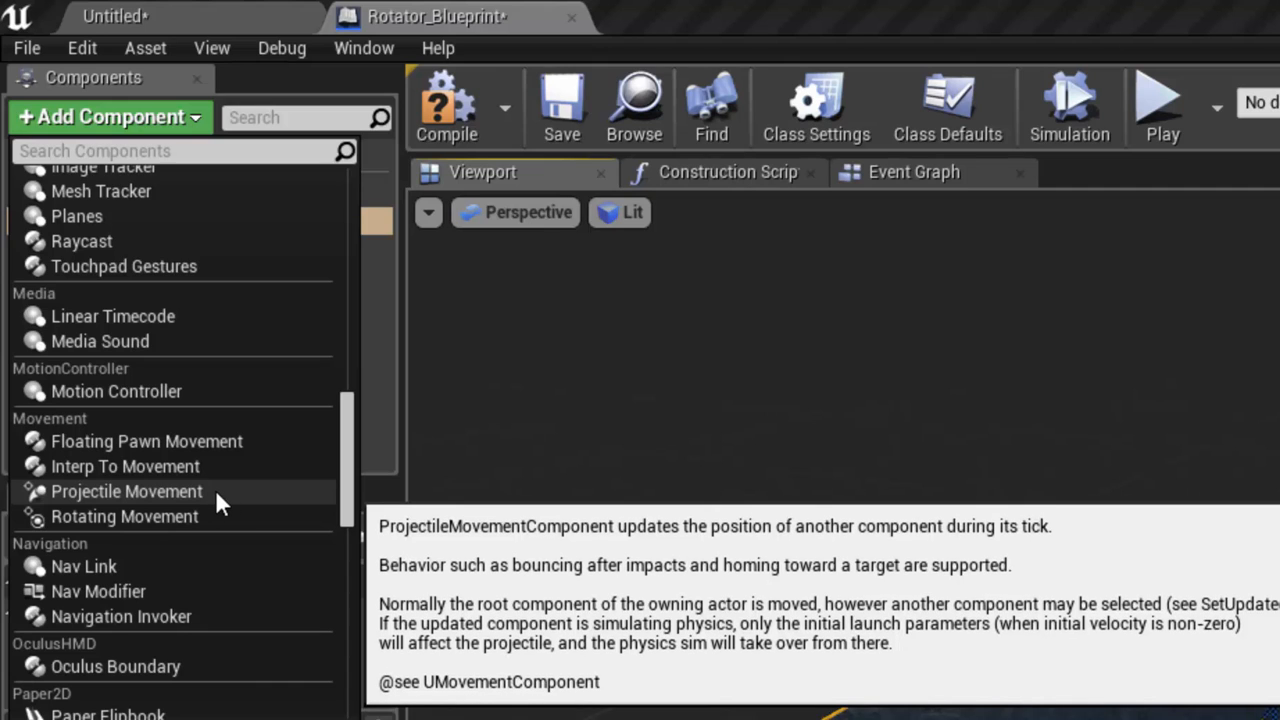
mouse_move(122, 467)
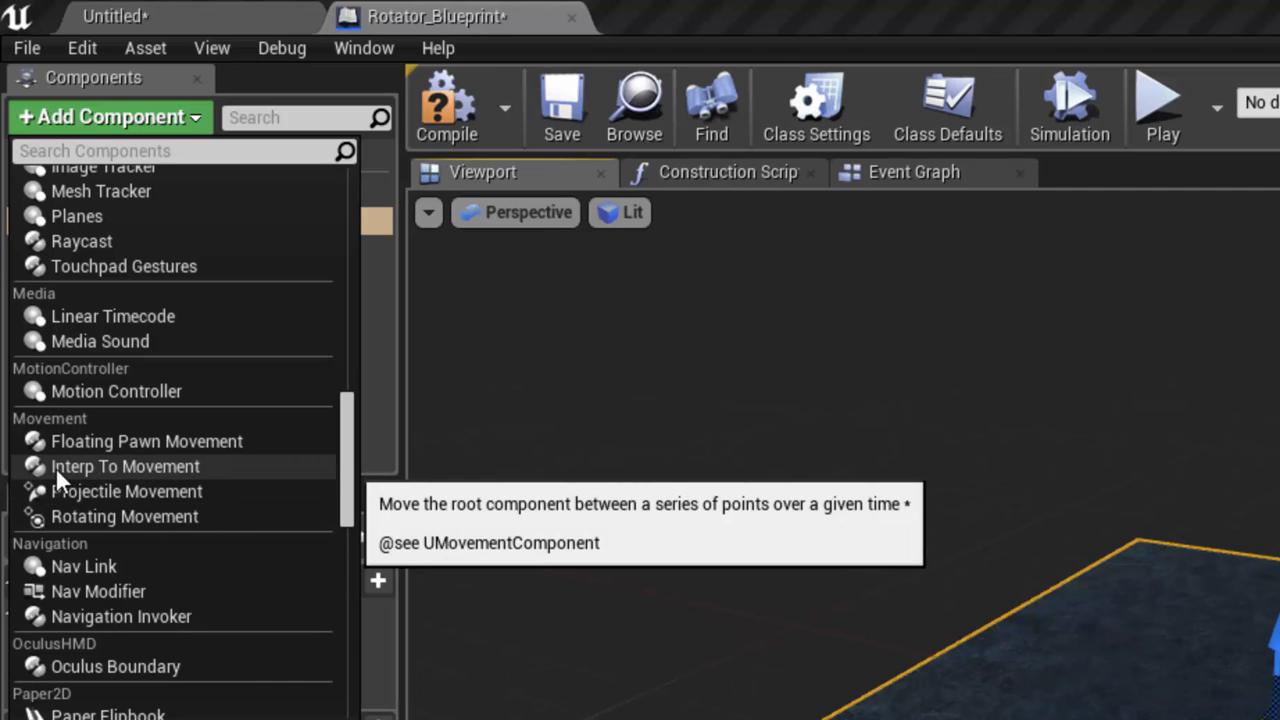
click(129, 516)
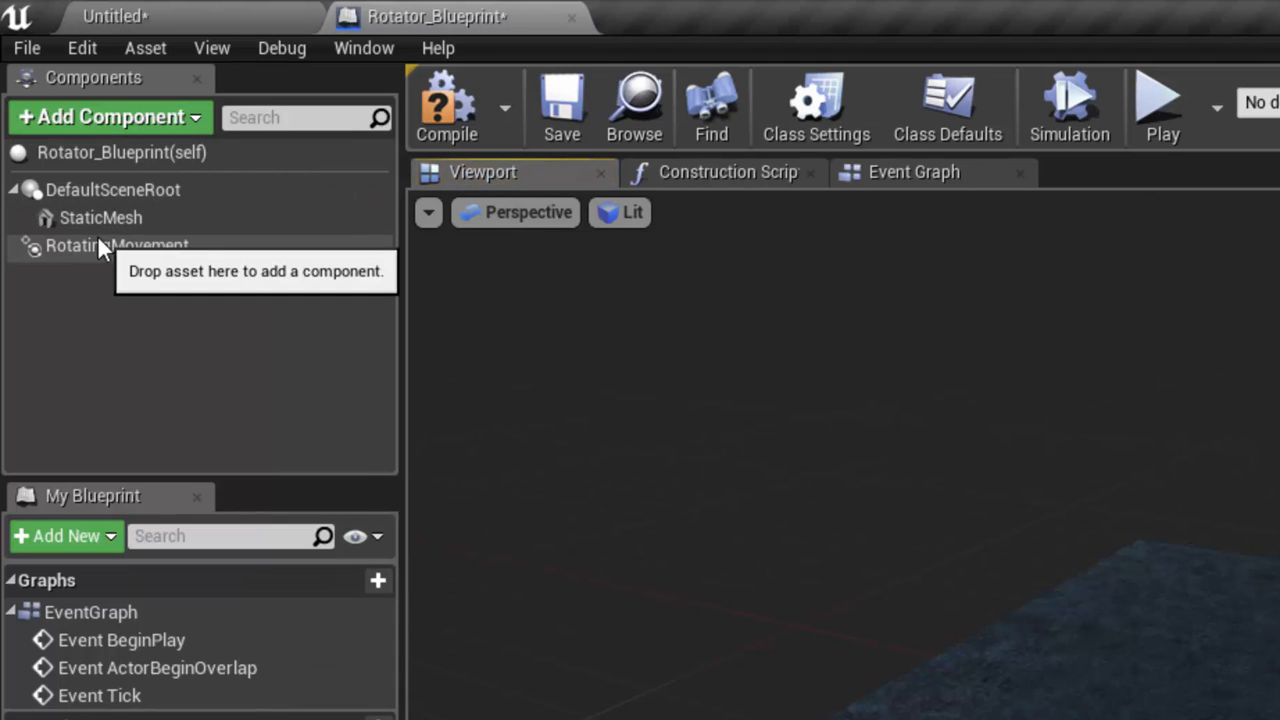
click(176, 117)
text(rot)
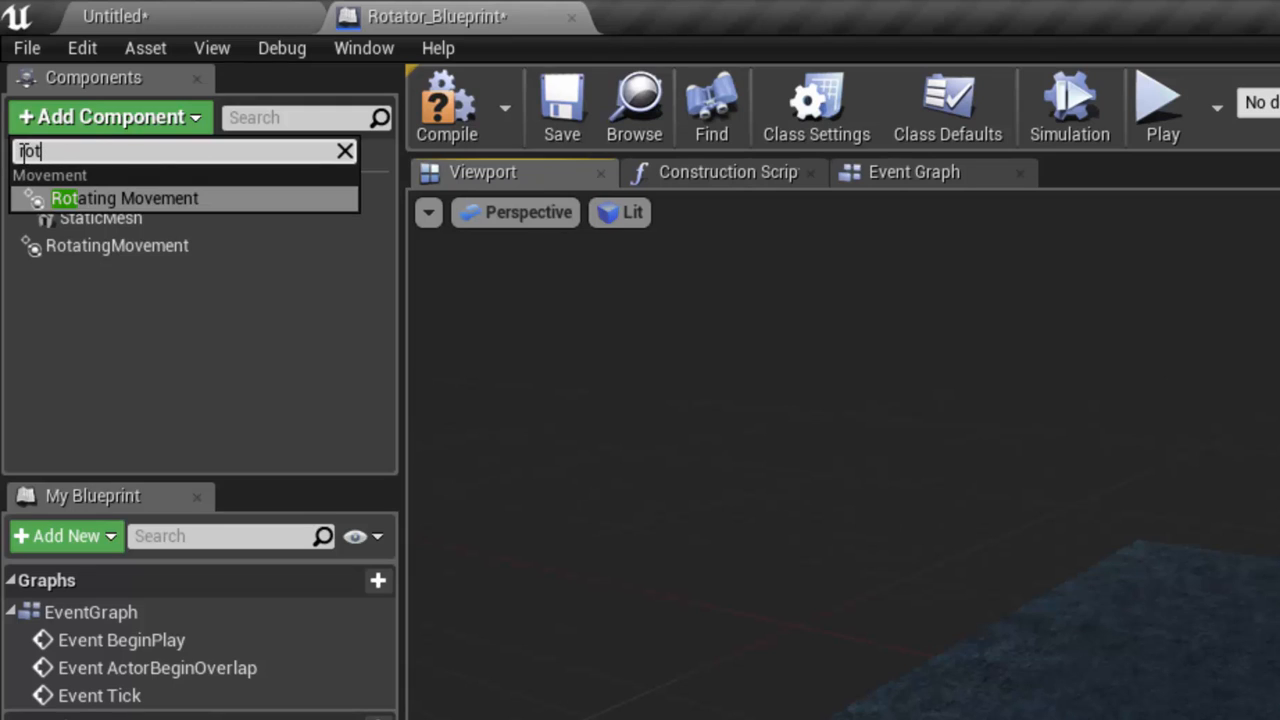
click(346, 150)
click(384, 193)
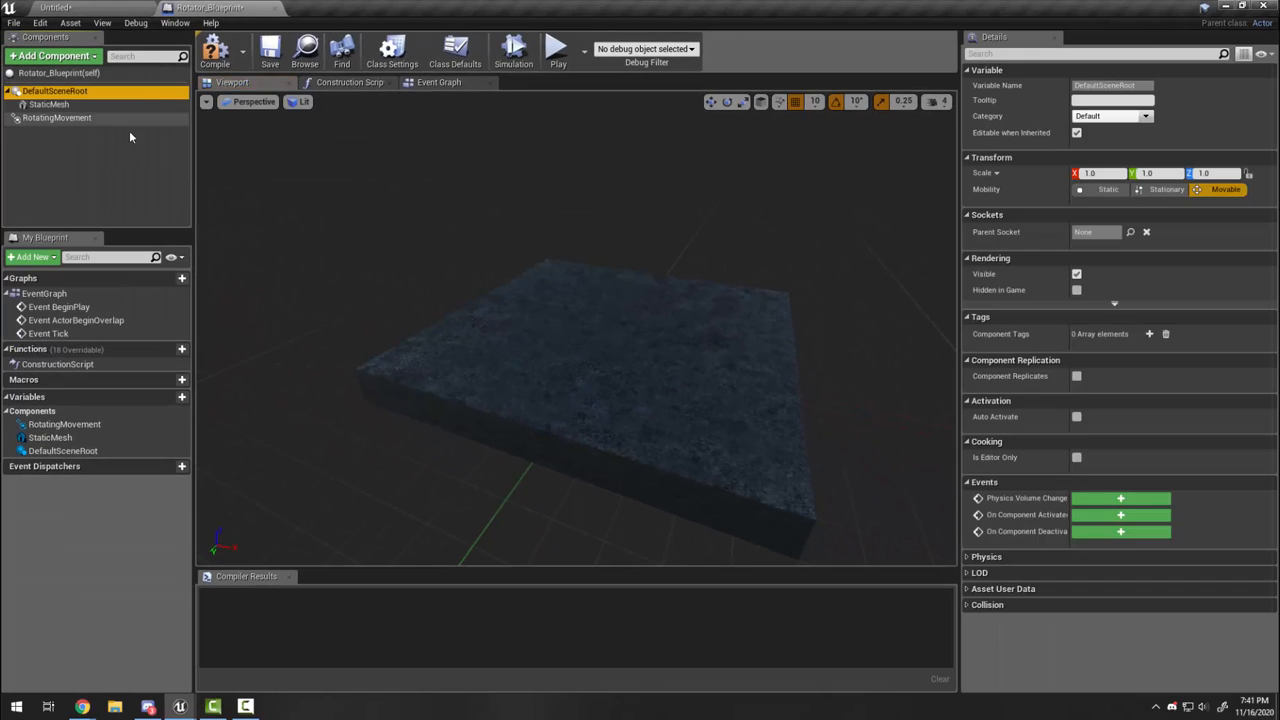
click(128, 176)
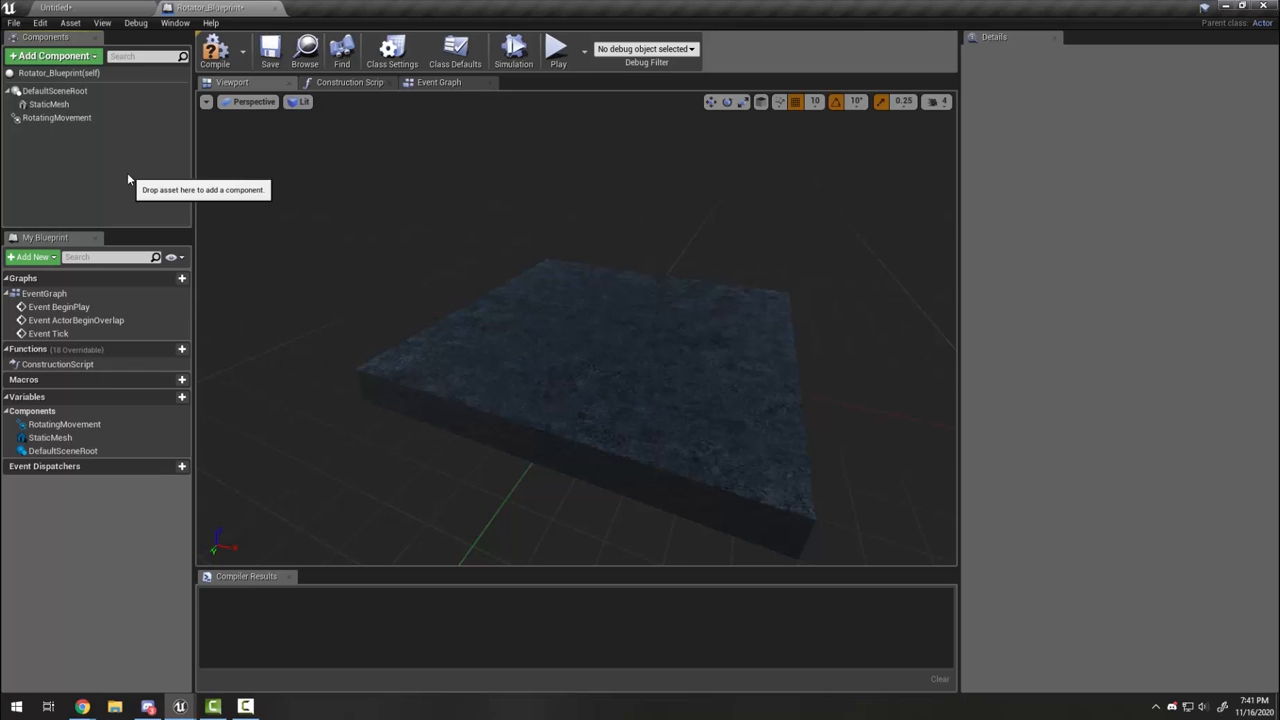
click(517, 62)
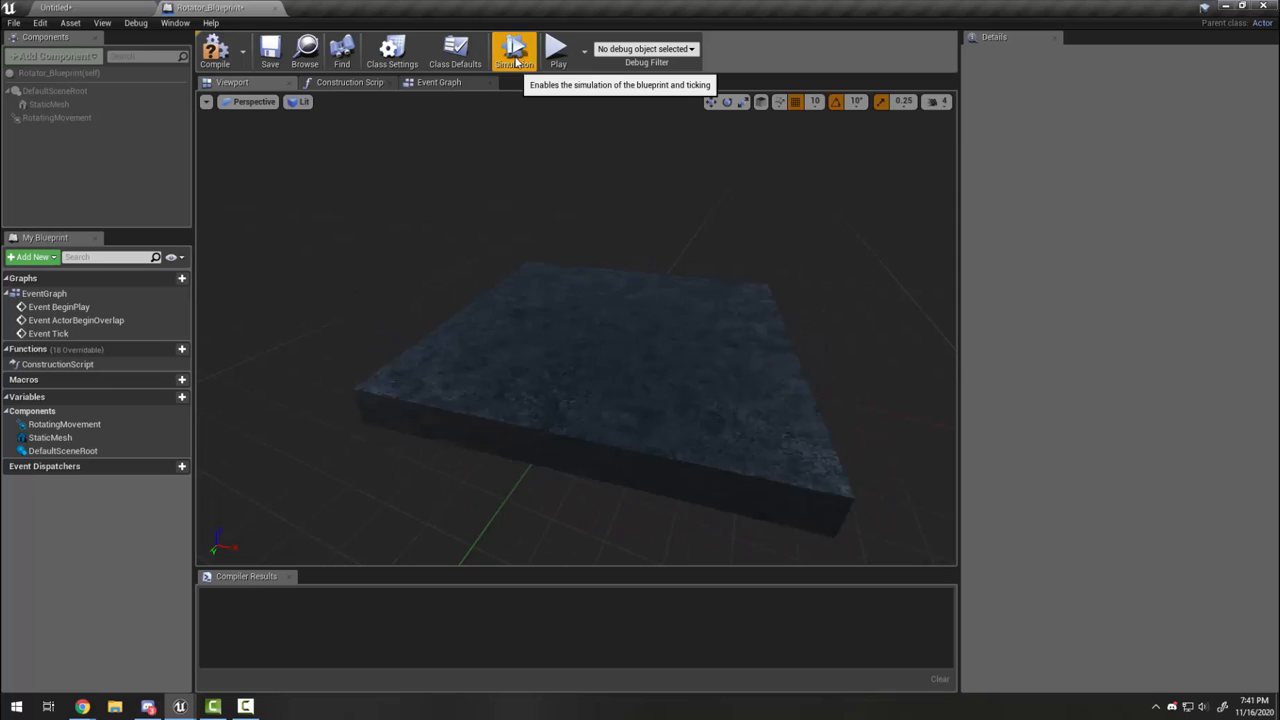
click(517, 62)
key(s)
mouse_move(623, 246)
right_down()
mouse_move(660, 262)
mouse_move(628, 273)
mouse_move(640, 256)
right_up()
key(w)
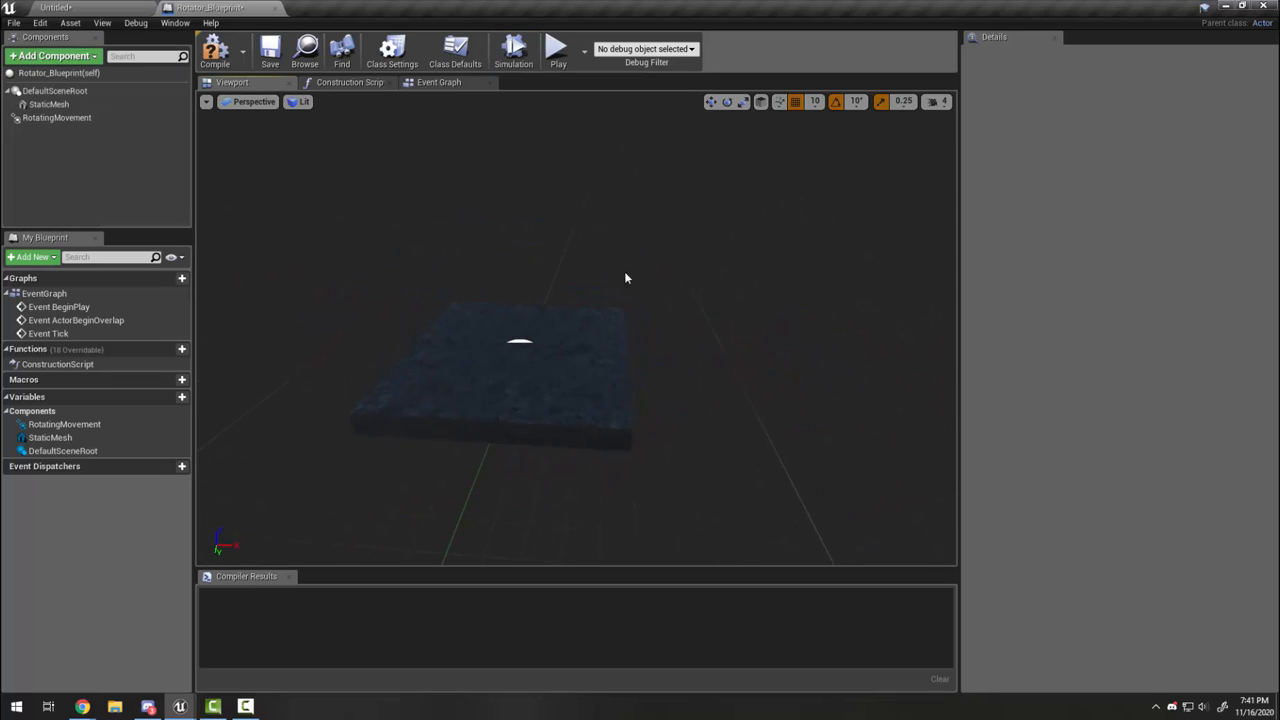
Step: Set RotatingMovement's rotation rate to X 0, Y 0, Z 100, previewing the spin, then compile
click(72, 119)
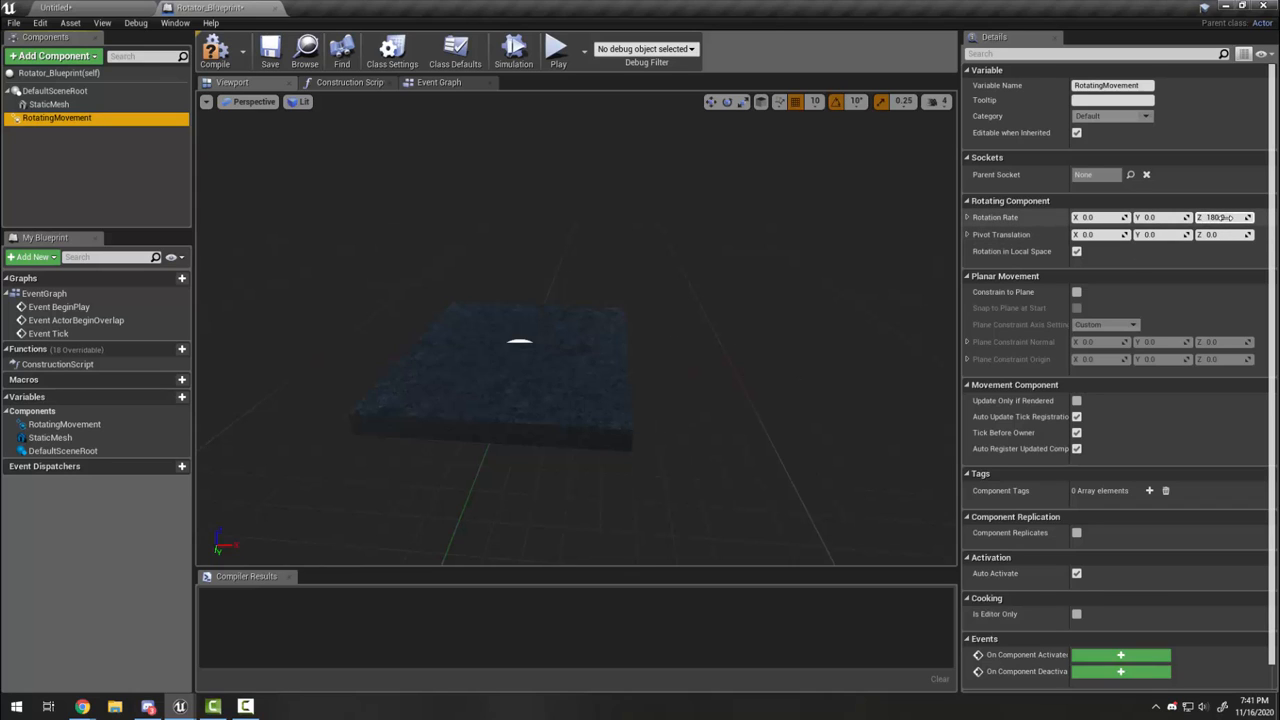
click(512, 52)
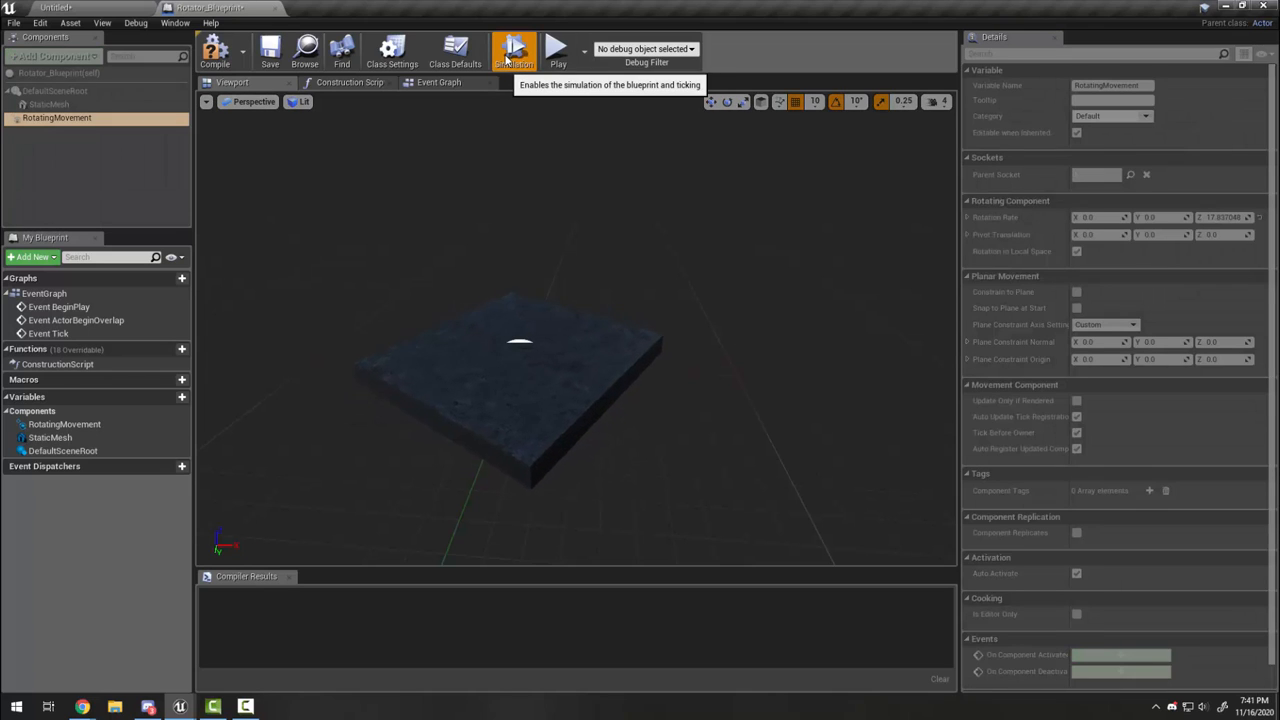
click(512, 52)
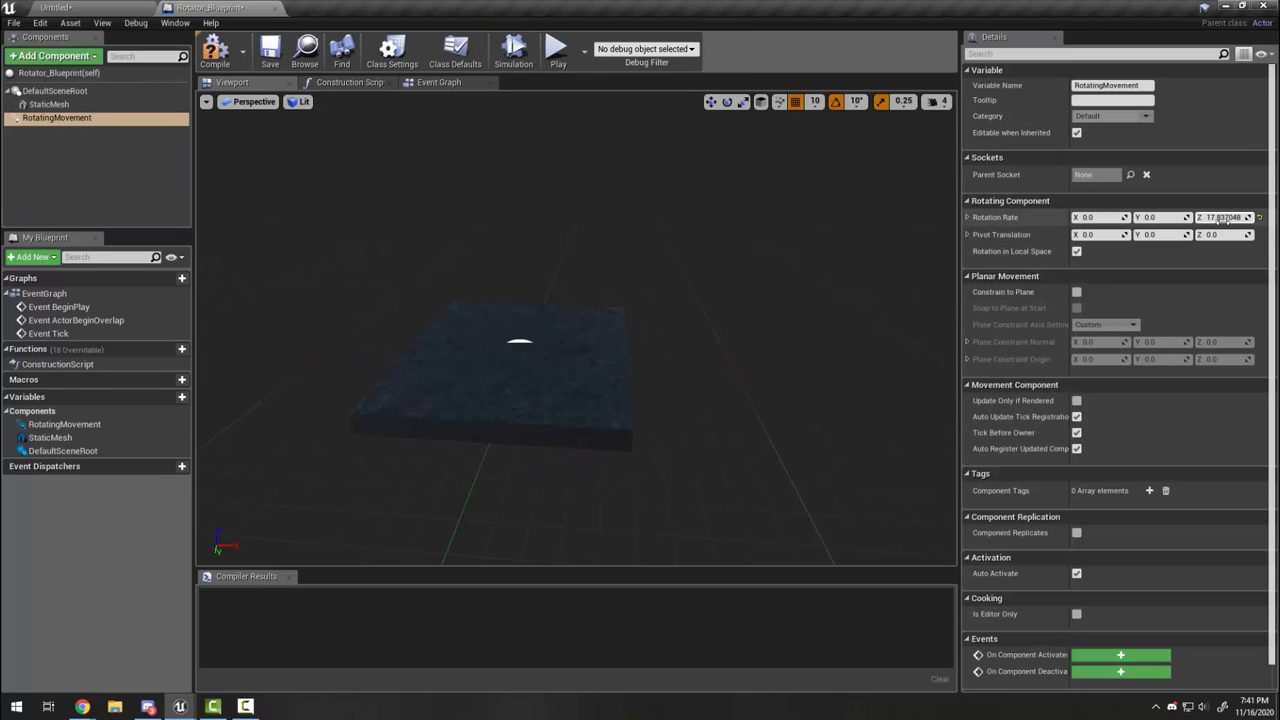
click(1223, 218)
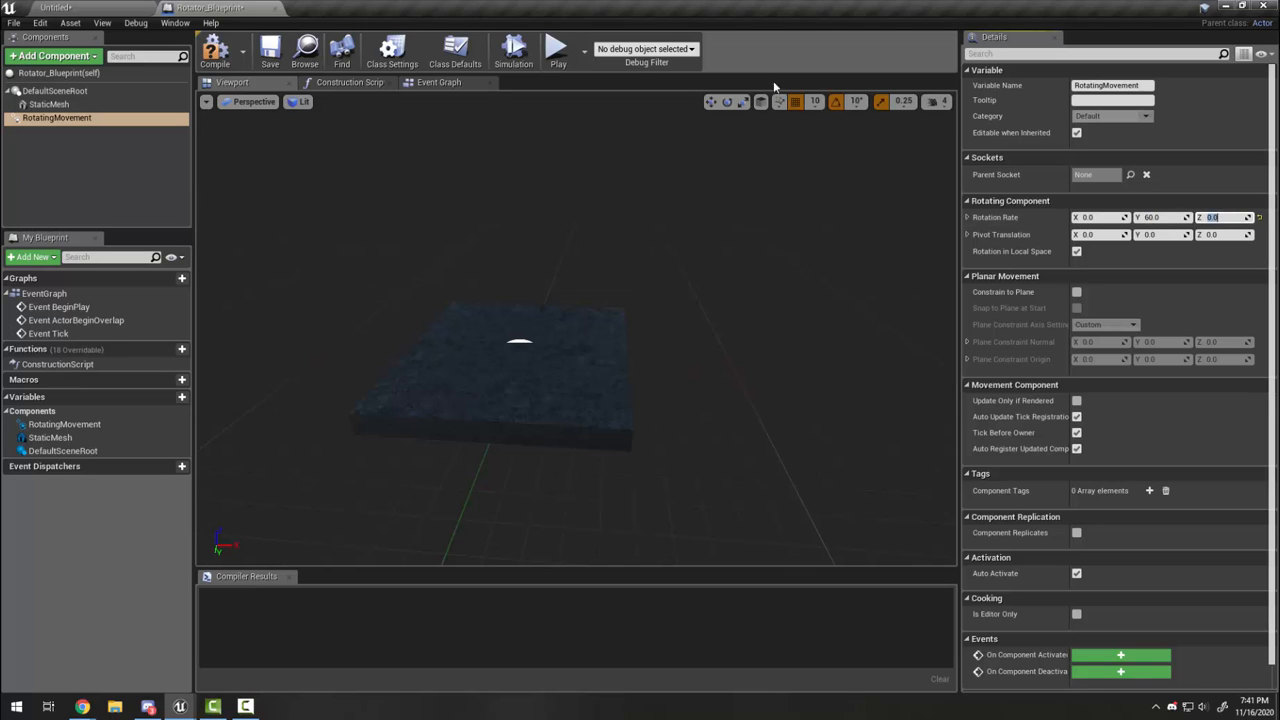
click(514, 52)
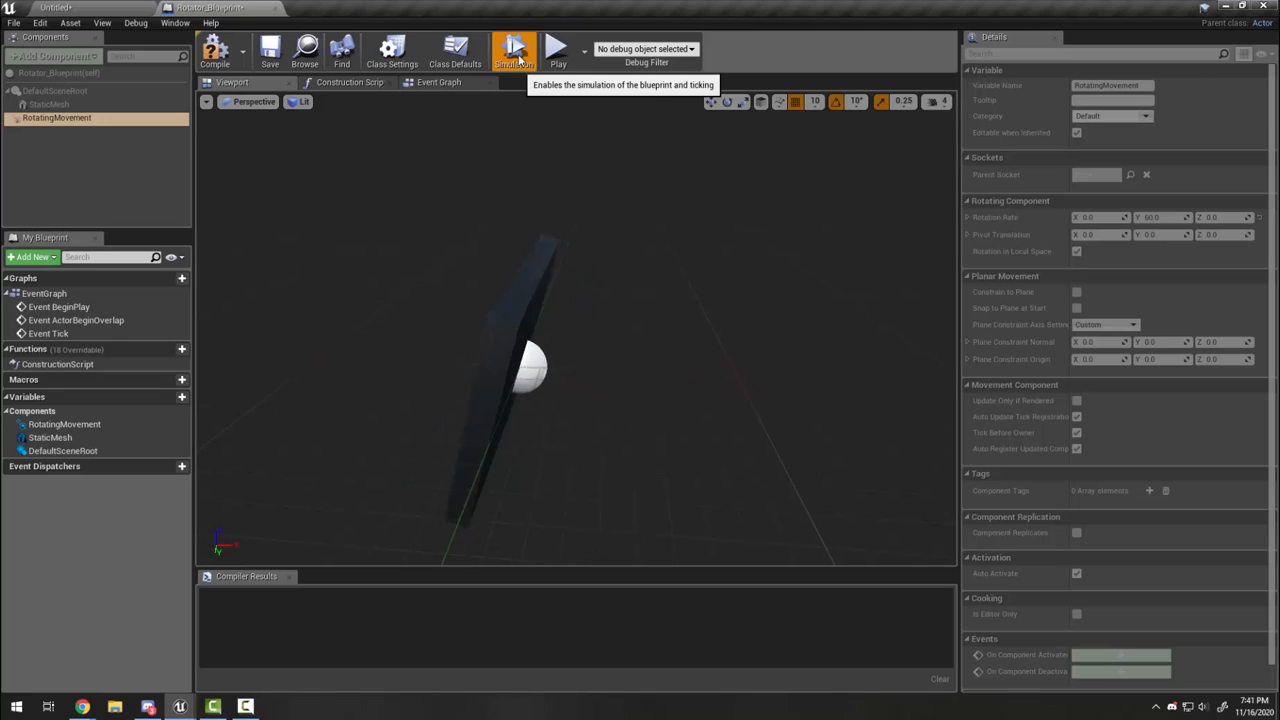
click(516, 54)
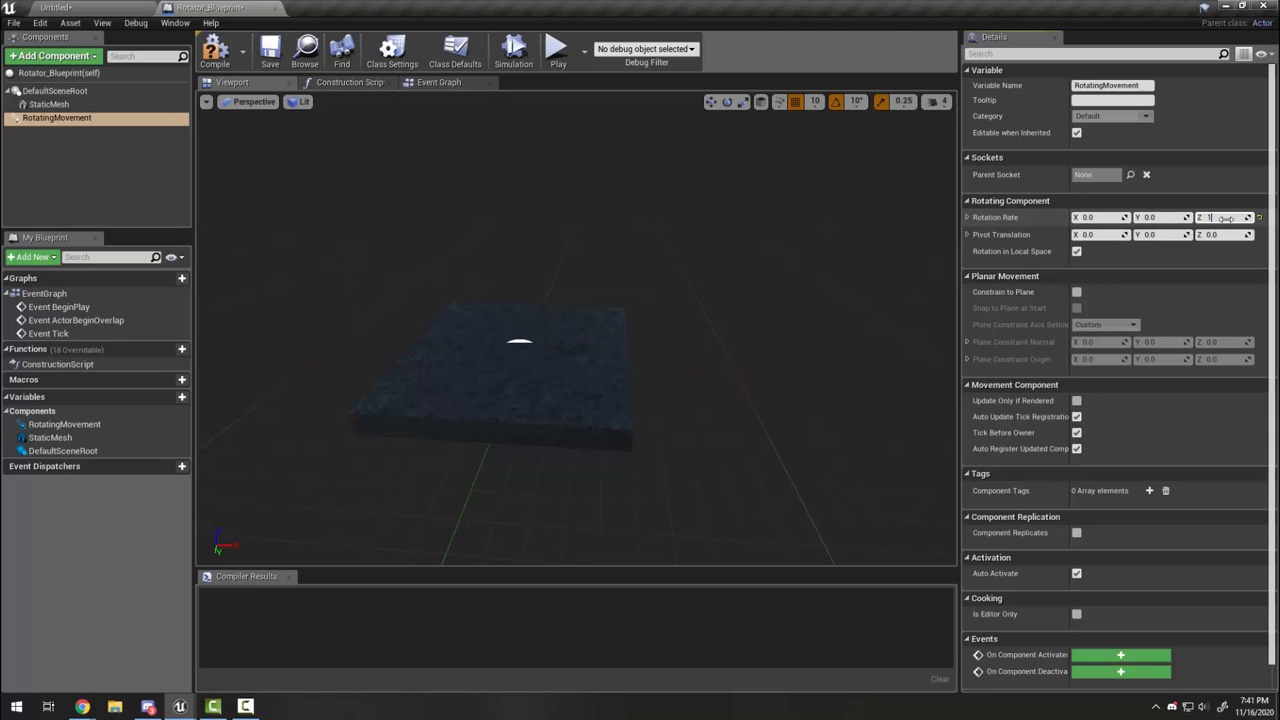
click(524, 60)
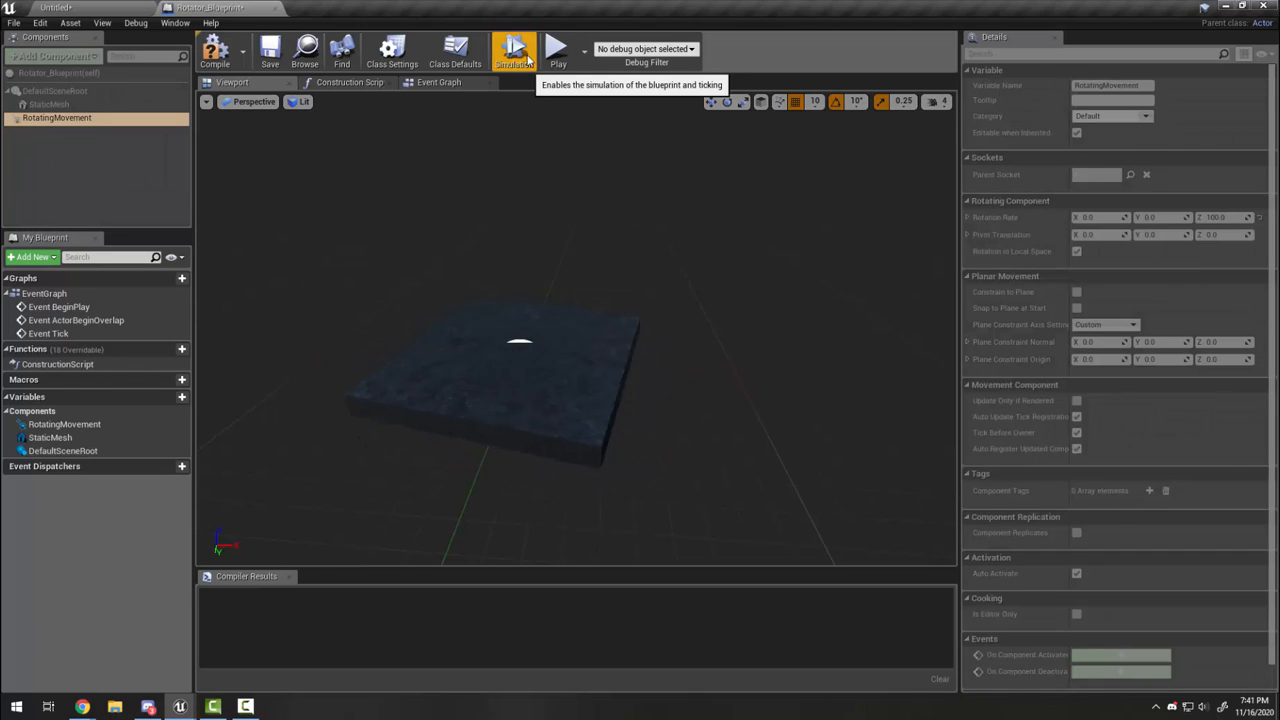
click(525, 58)
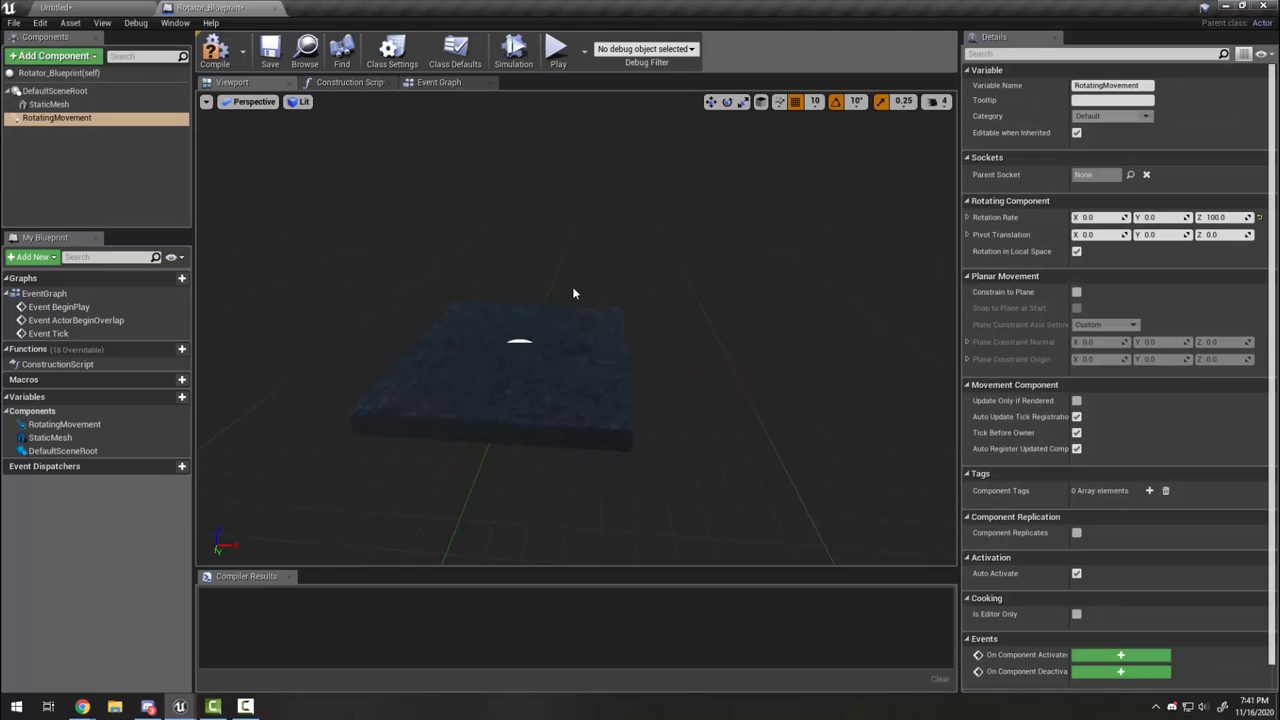
click(218, 56)
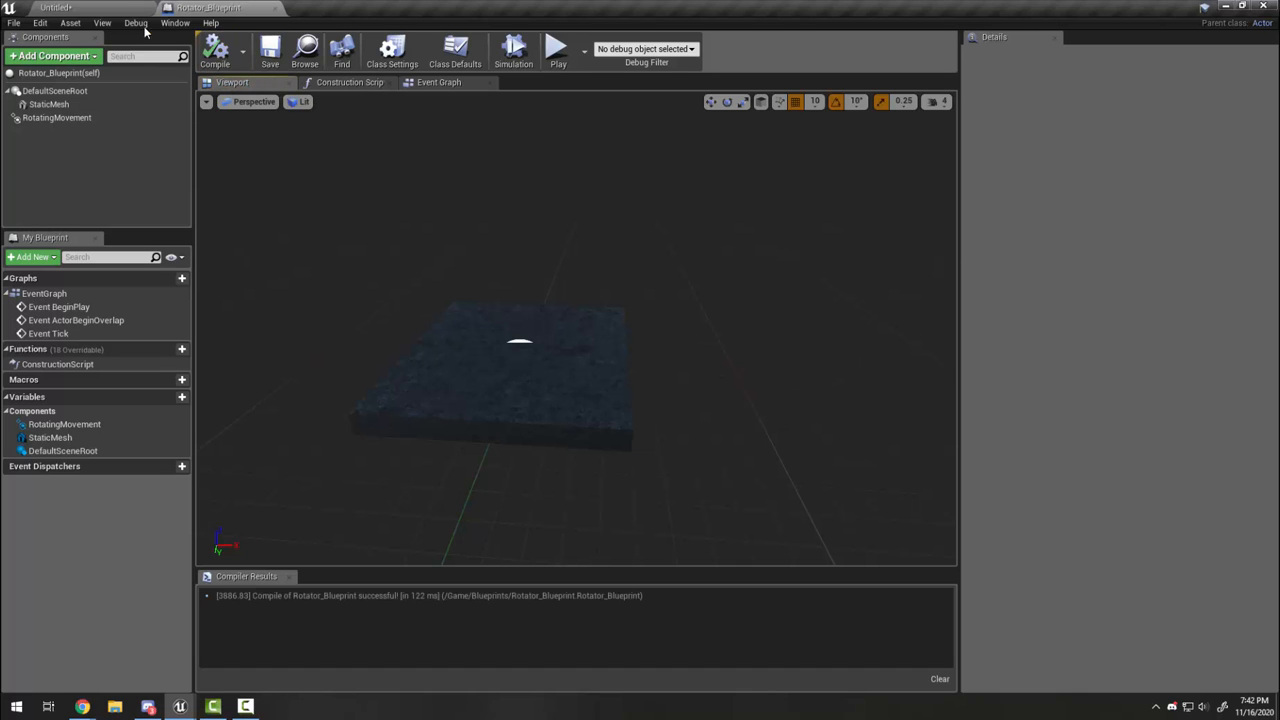
Step: Move Torch_Blueprint into the Blueprints folder from the level editor
click(102, 10)
right_drag(660, 343, 862, 350)
drag(368, 582, 18, 590)
click(40, 624)
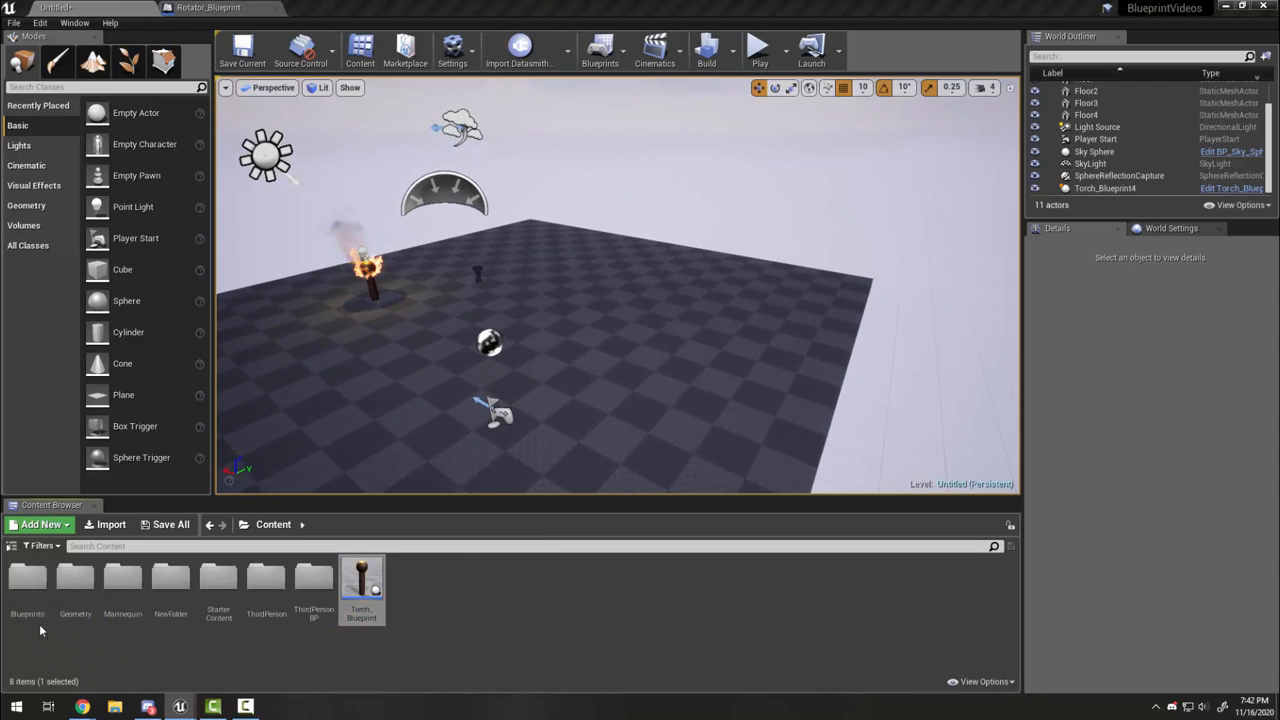
Step: Place a Rotator_Blueprint platform in the level at X -600, Y 300, lowered to Z 20
double_click(27, 580)
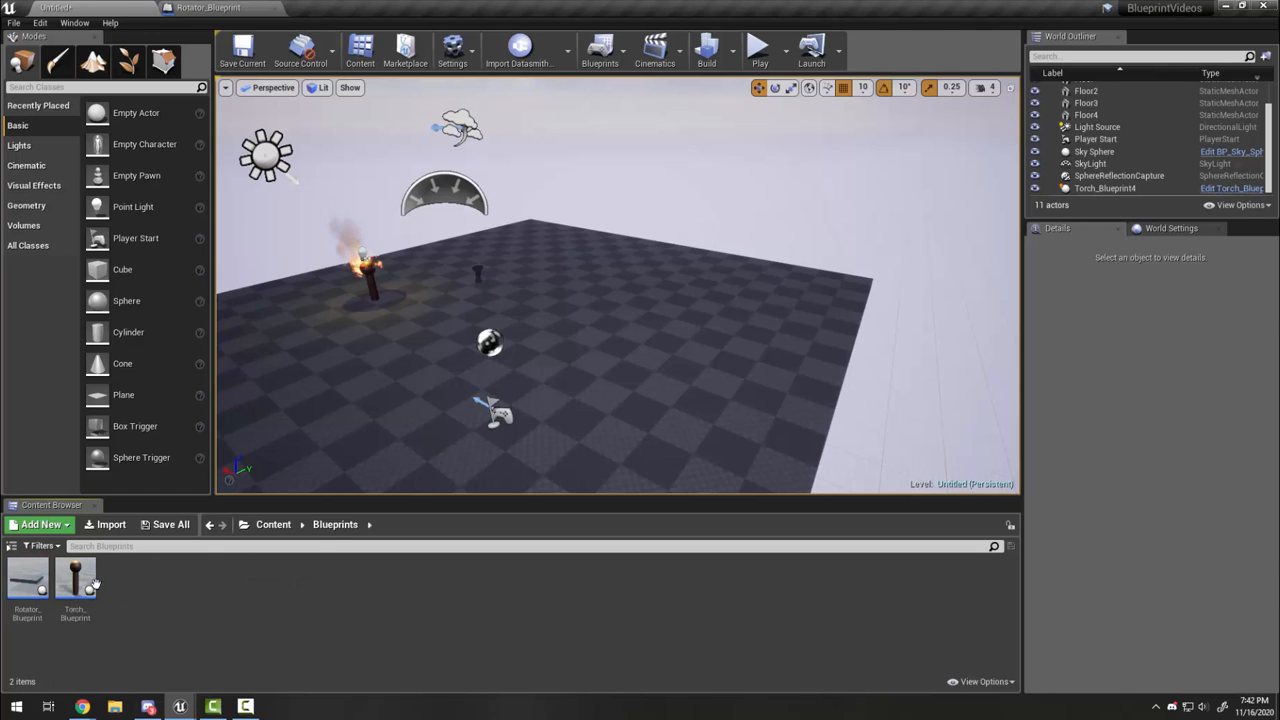
drag(27, 580, 911, 393)
key(f)
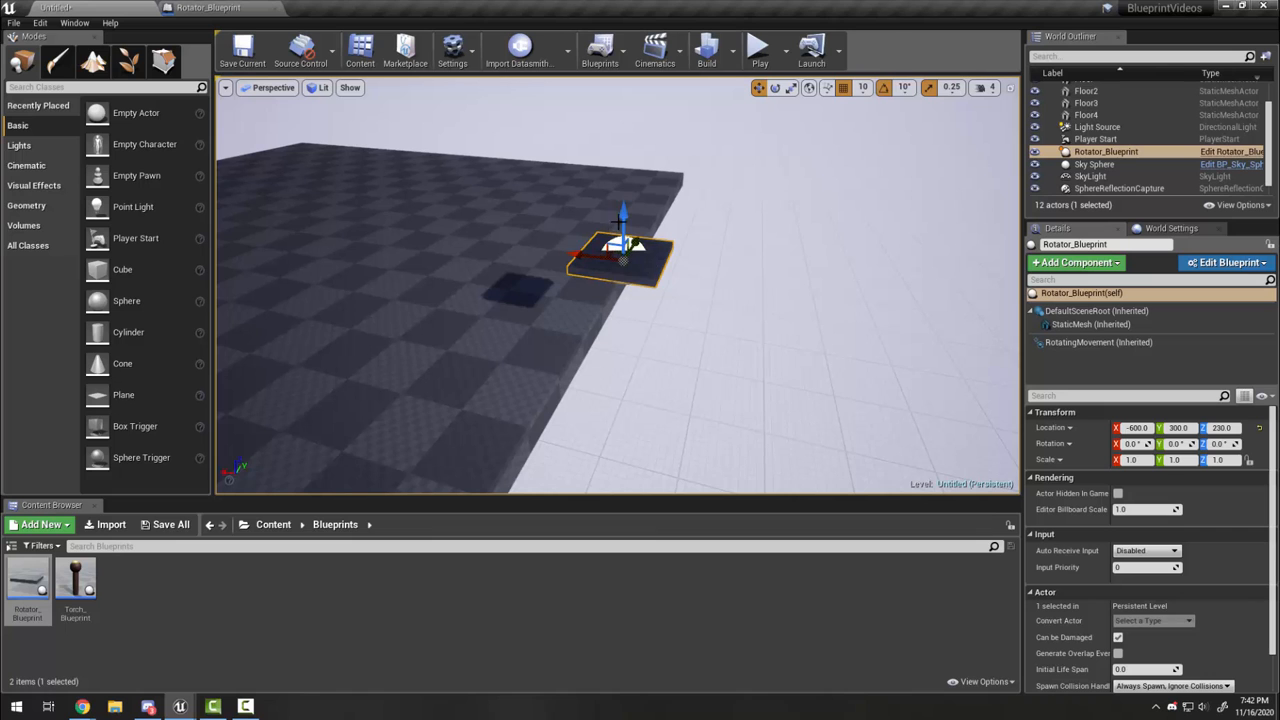
drag(622, 222, 628, 352)
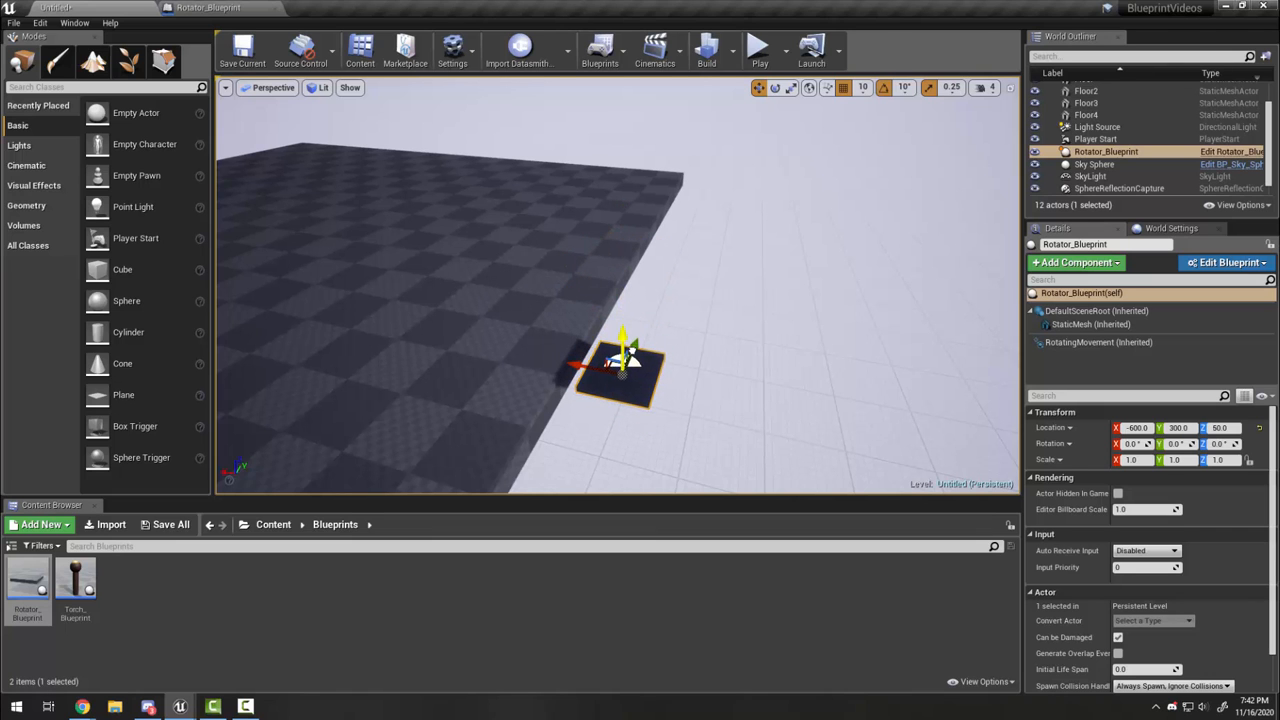
right_drag(630, 352, 700, 384)
drag(587, 227, 588, 254)
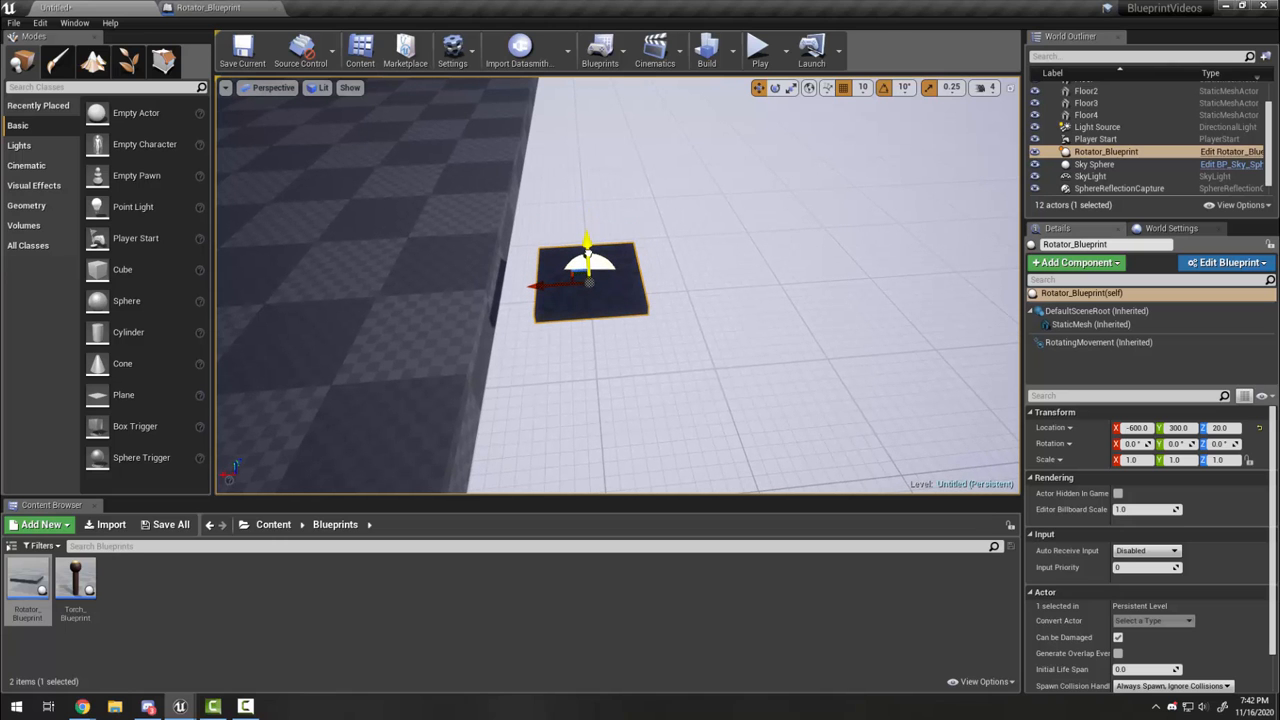
right_drag(606, 292, 625, 320)
right_drag(550, 232, 419, 228)
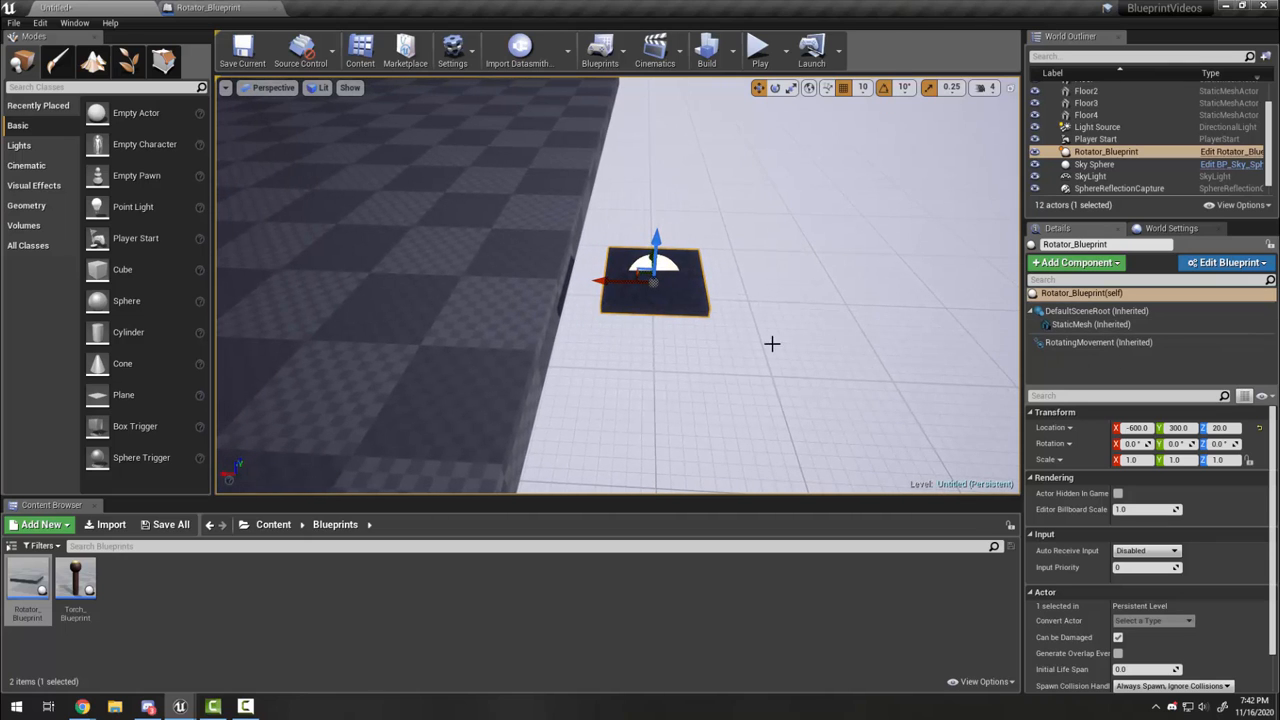
right_drag(772, 344, 745, 322)
Step: Stretch the platform's plank mesh to five times along X and offset it to X -160
click(1105, 326)
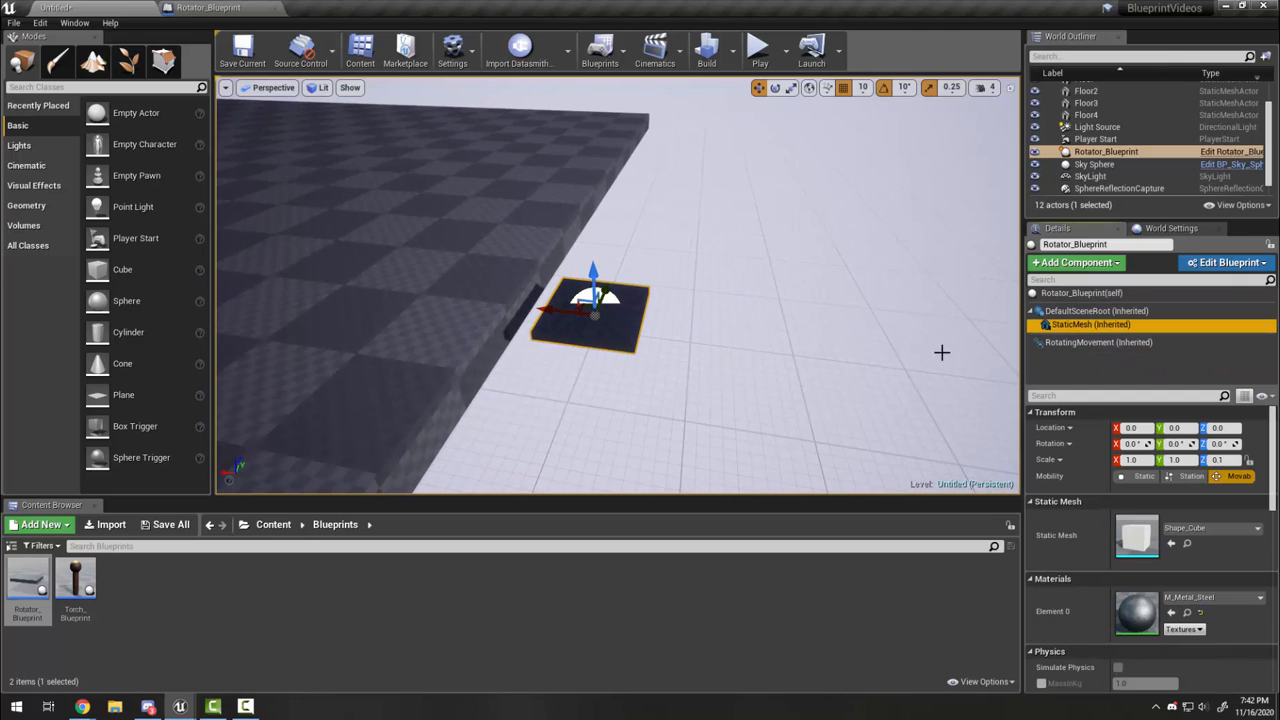
drag(552, 316, 460, 296)
drag(545, 316, 697, 321)
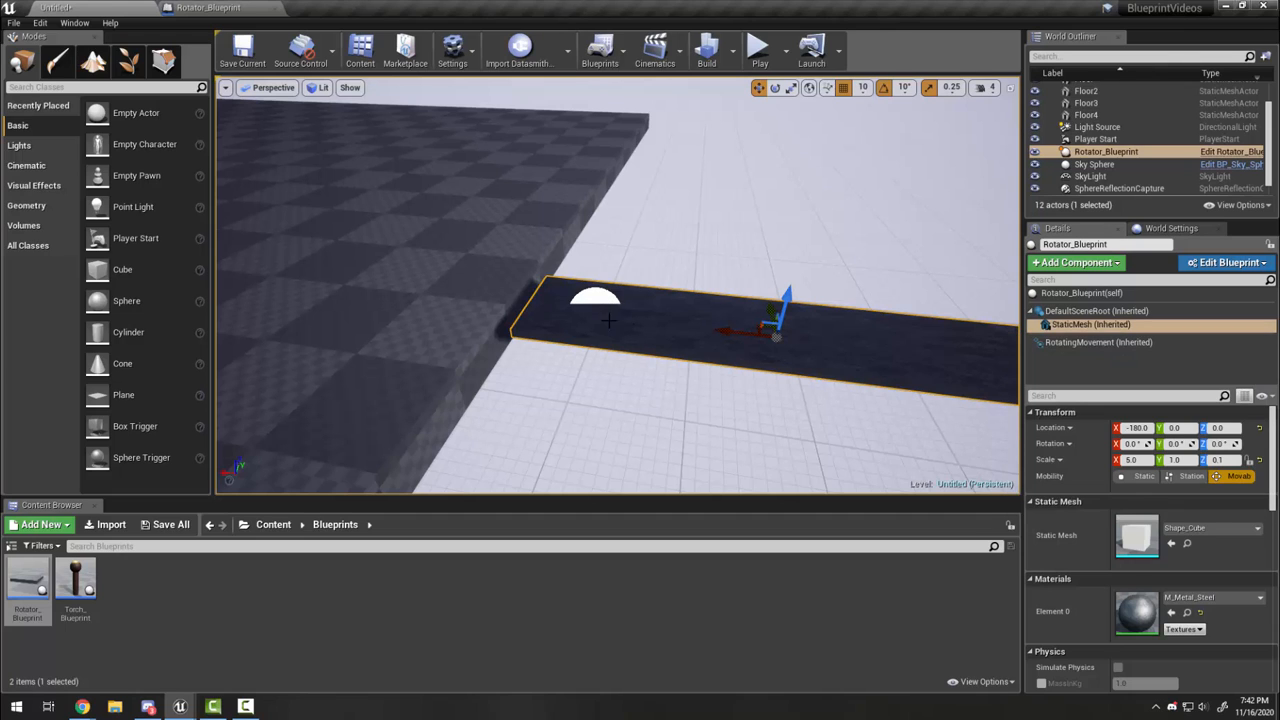
Step: Move the whole Rotator_Blueprint platform out beside the floor at X -1020, Y 300, Z 20
click(1068, 312)
scroll(603, 357, down, 5)
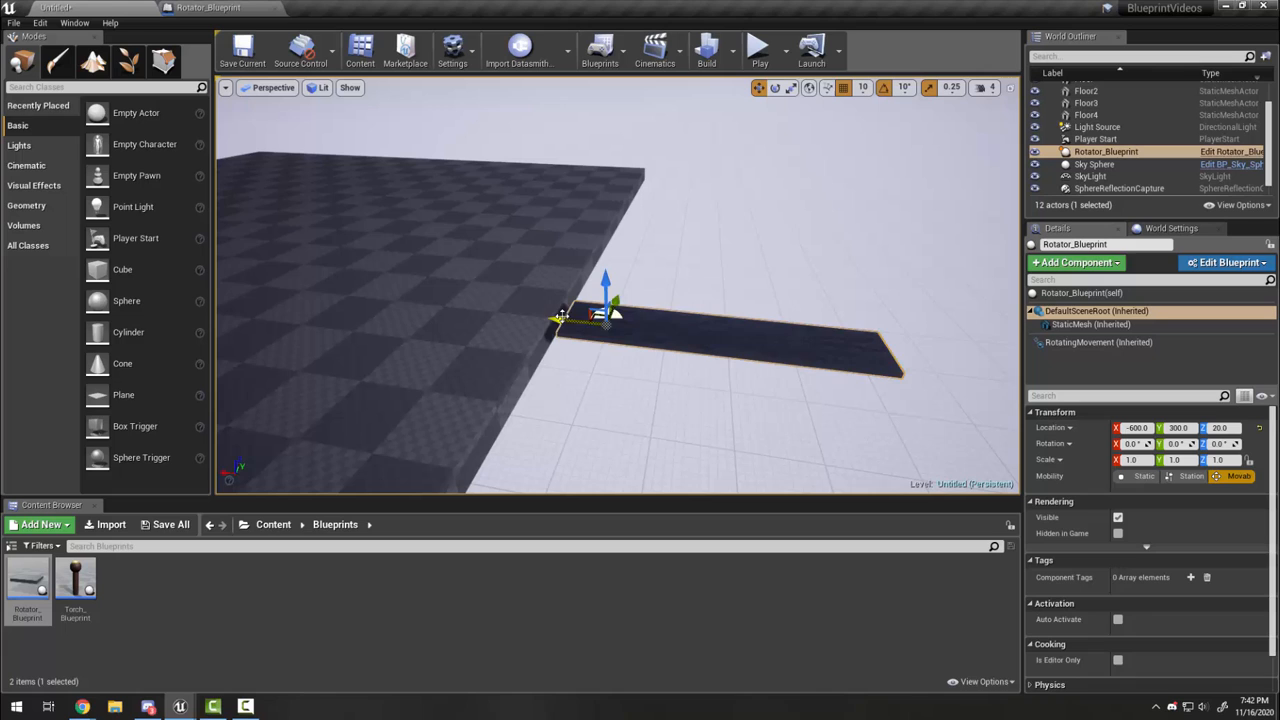
drag(562, 316, 824, 327)
right_drag(812, 398, 892, 394)
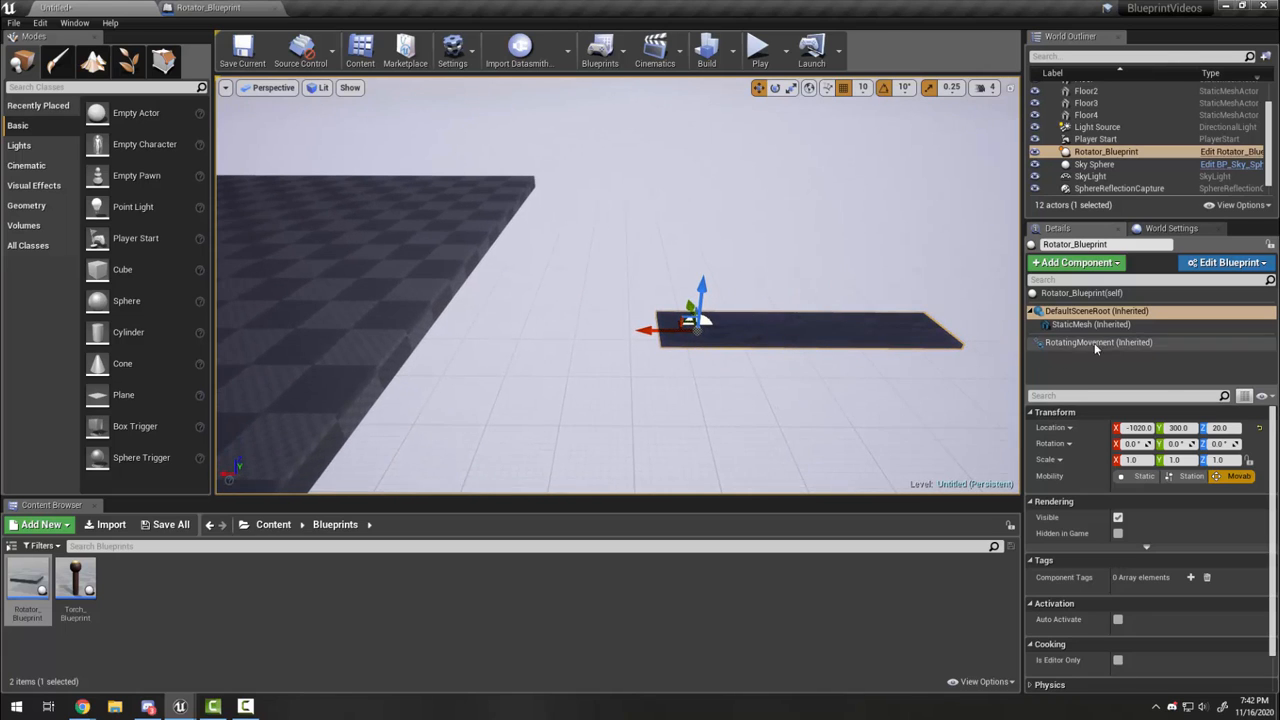
click(760, 52)
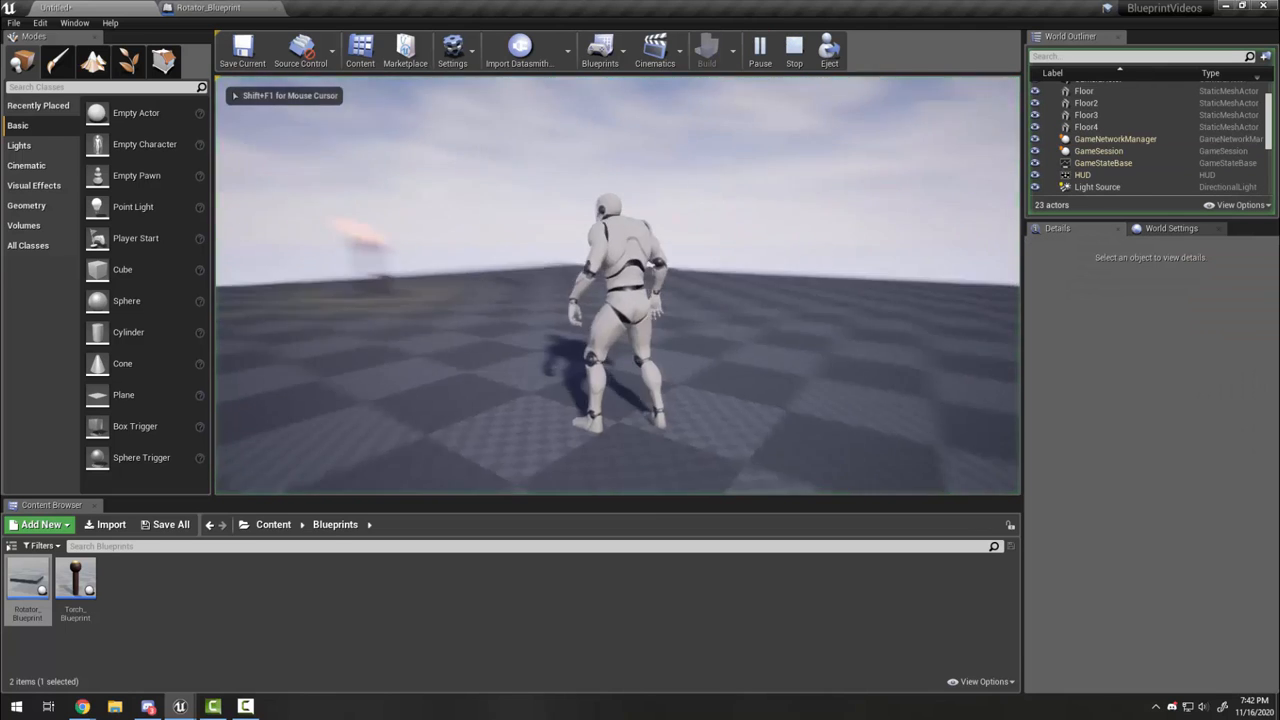
key(w)
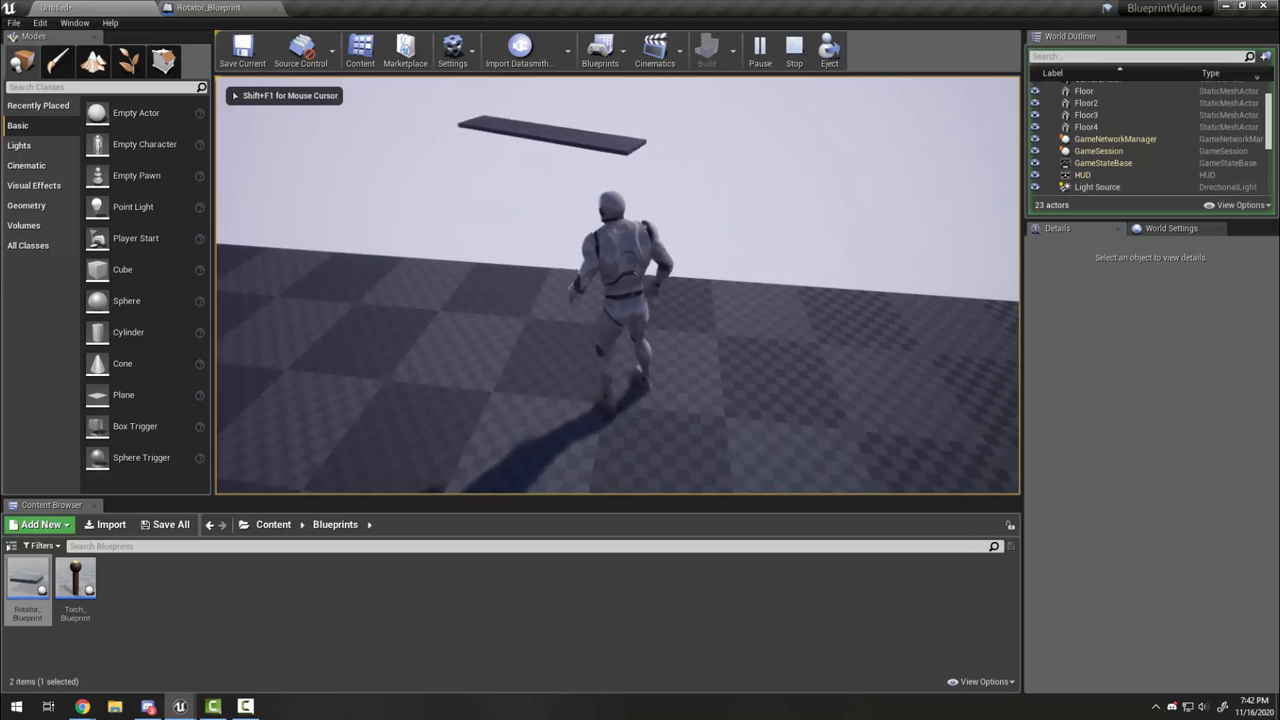
key(w)
key(w)
key(space)
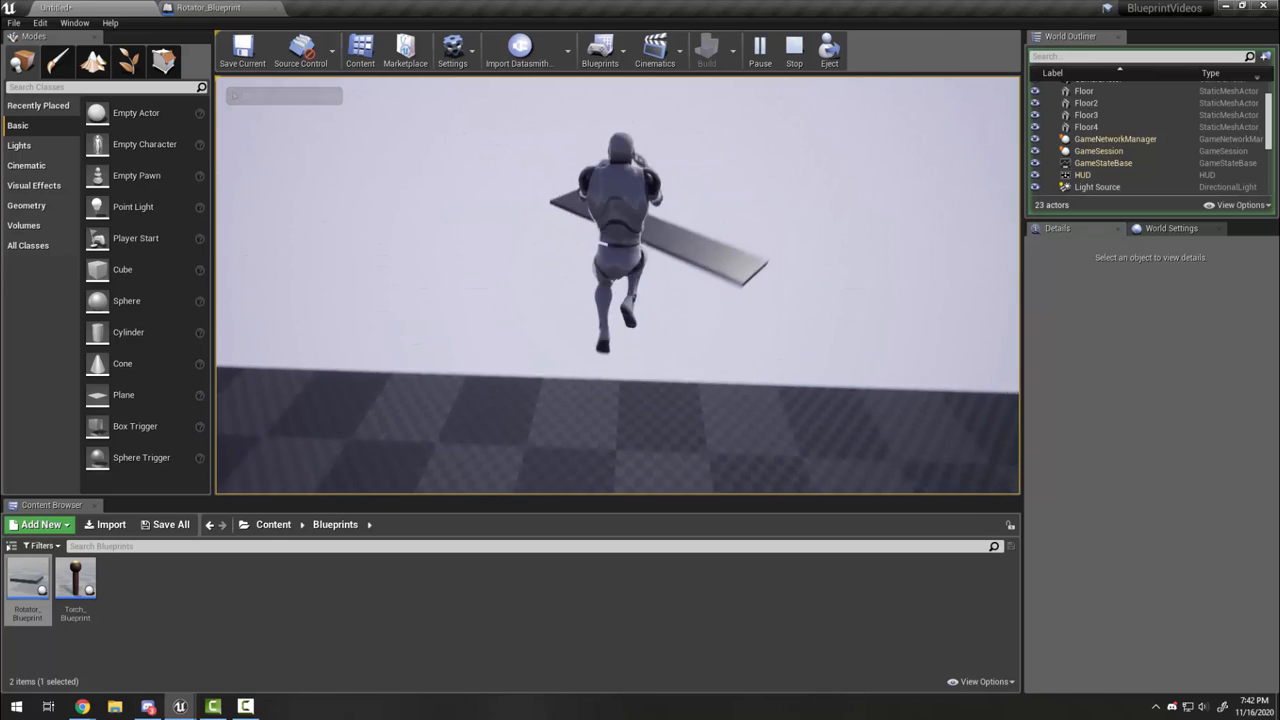
key(Escape)
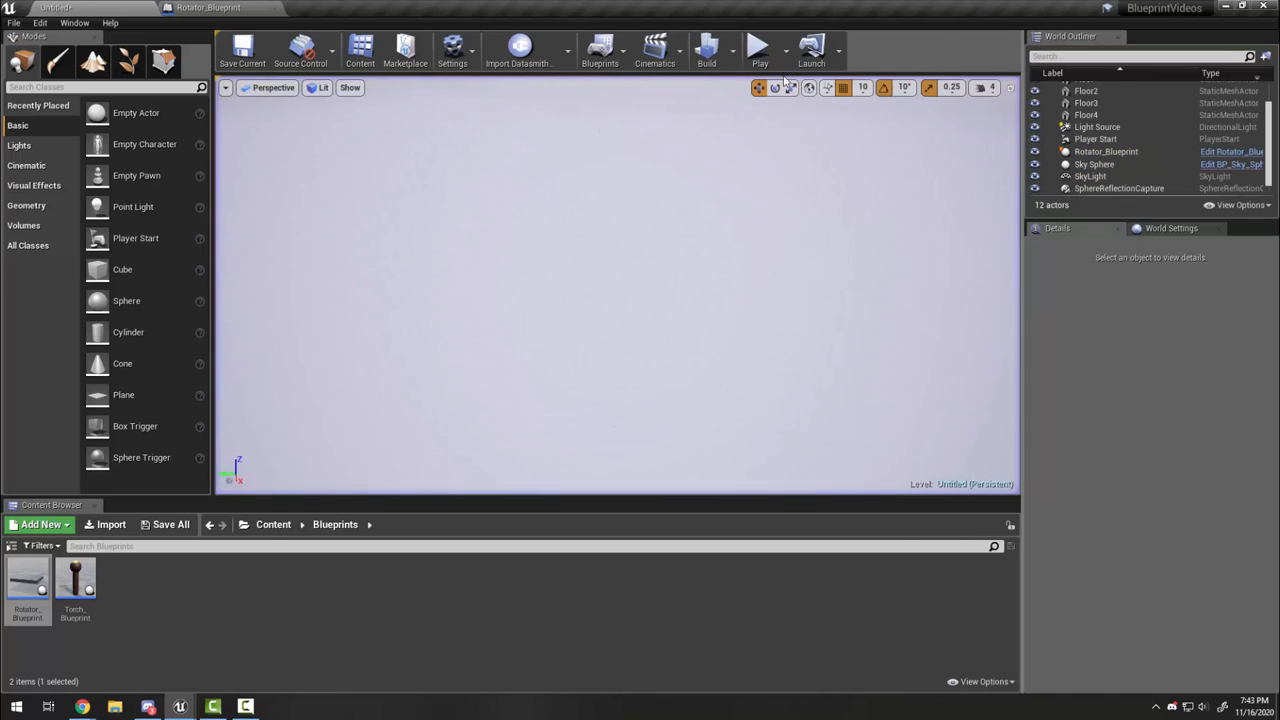
click(760, 50)
key(w)
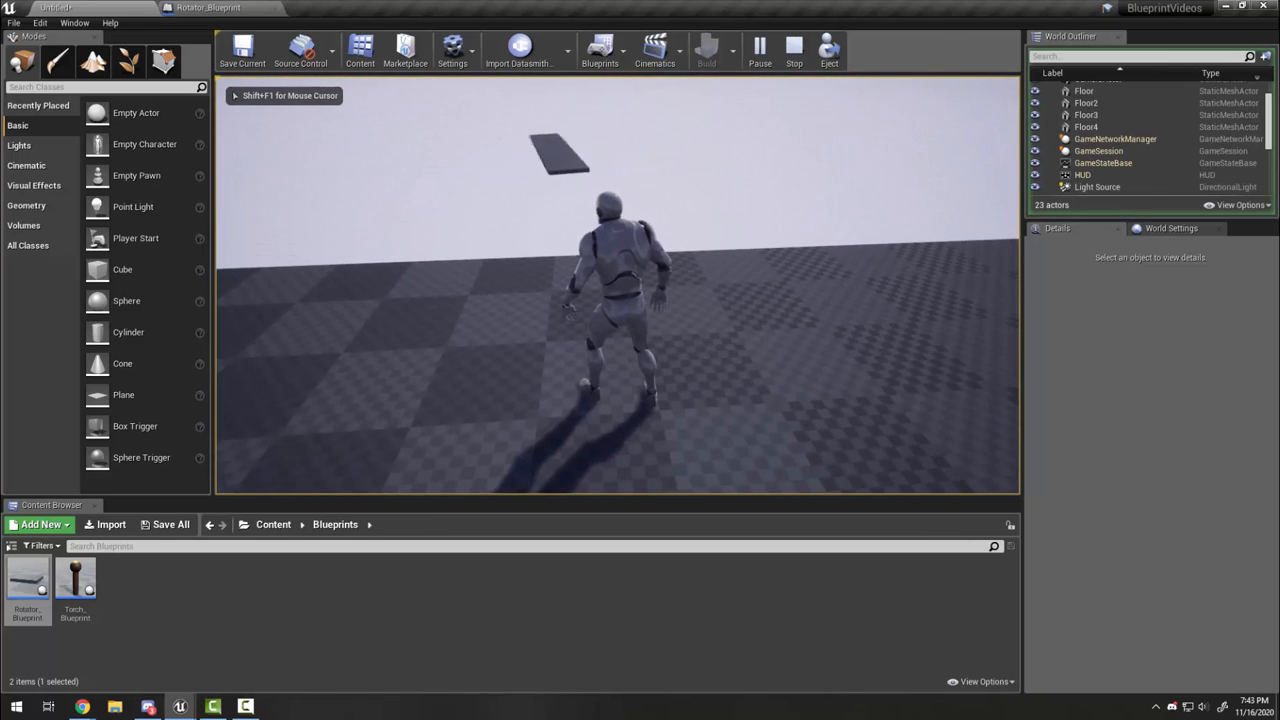
key(w)
key(space)
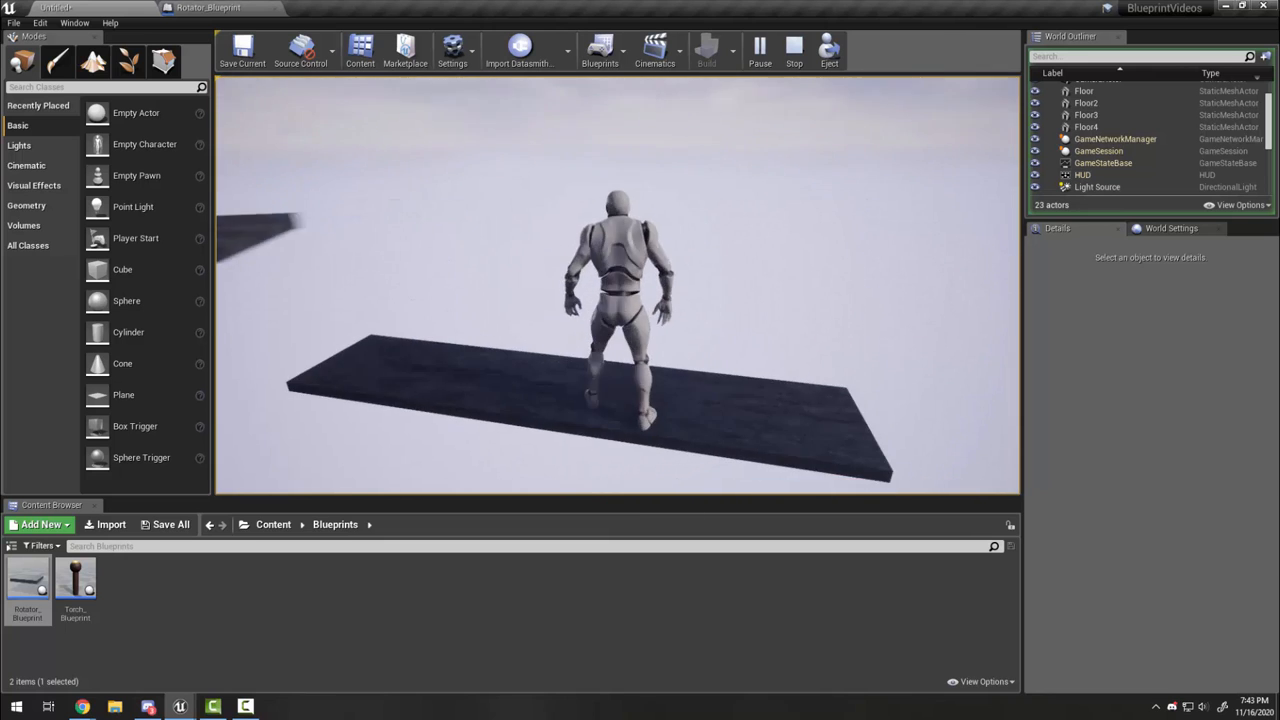
key(a)
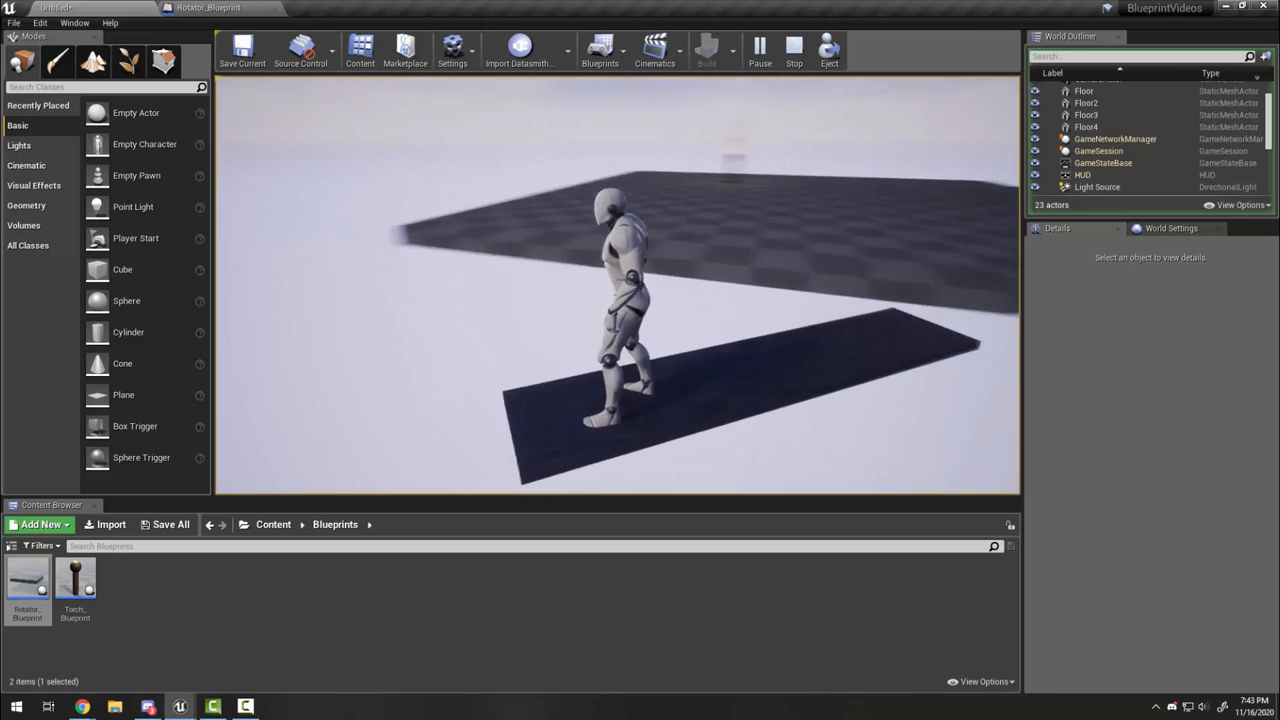
key(w)
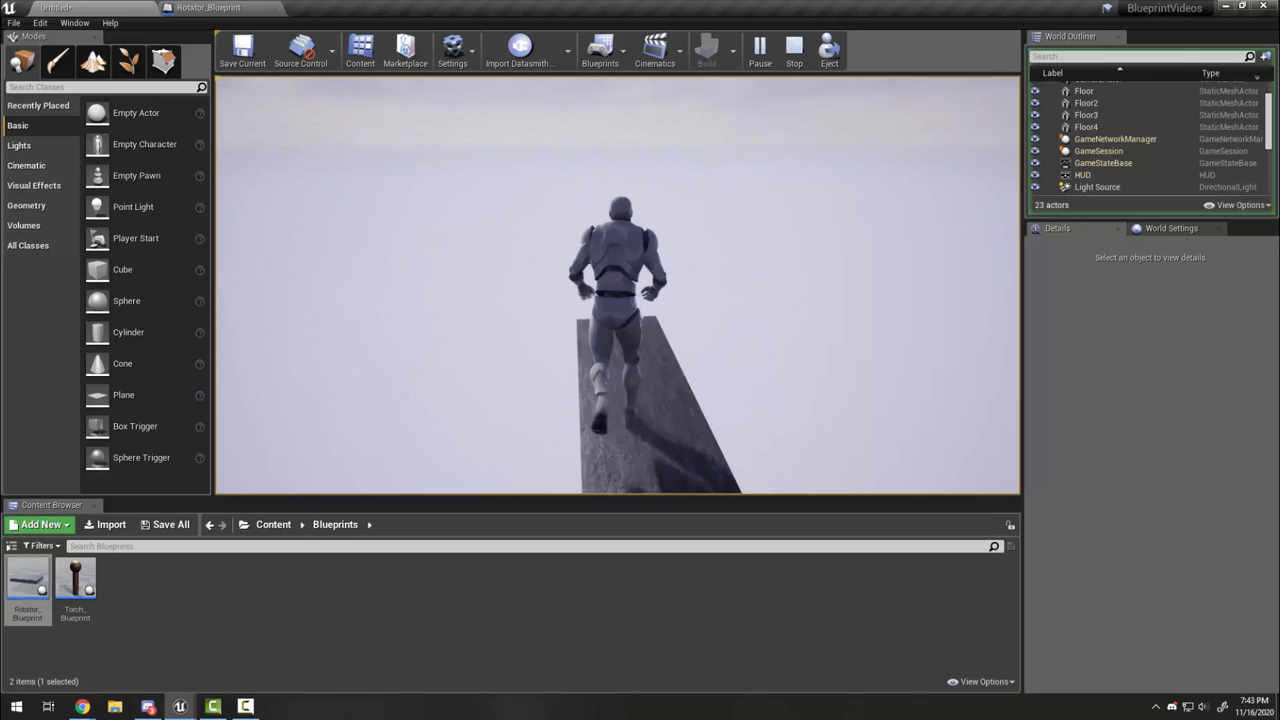
key(space)
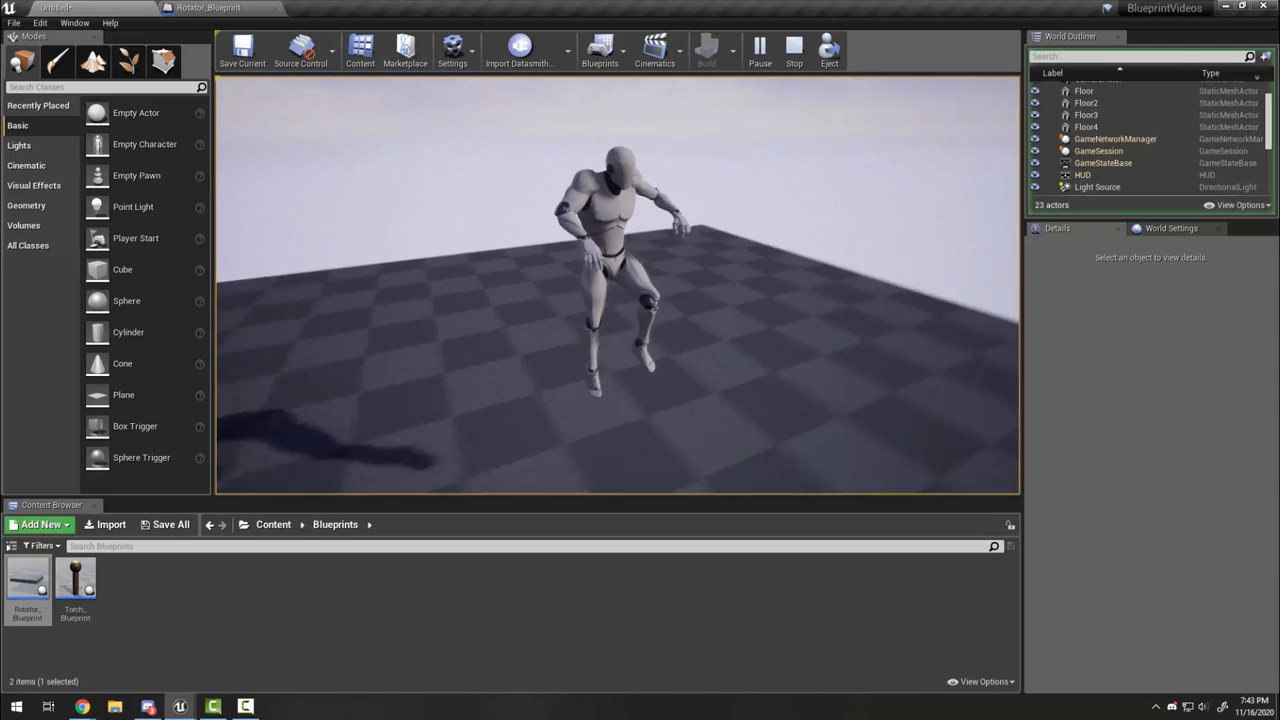
key(w)
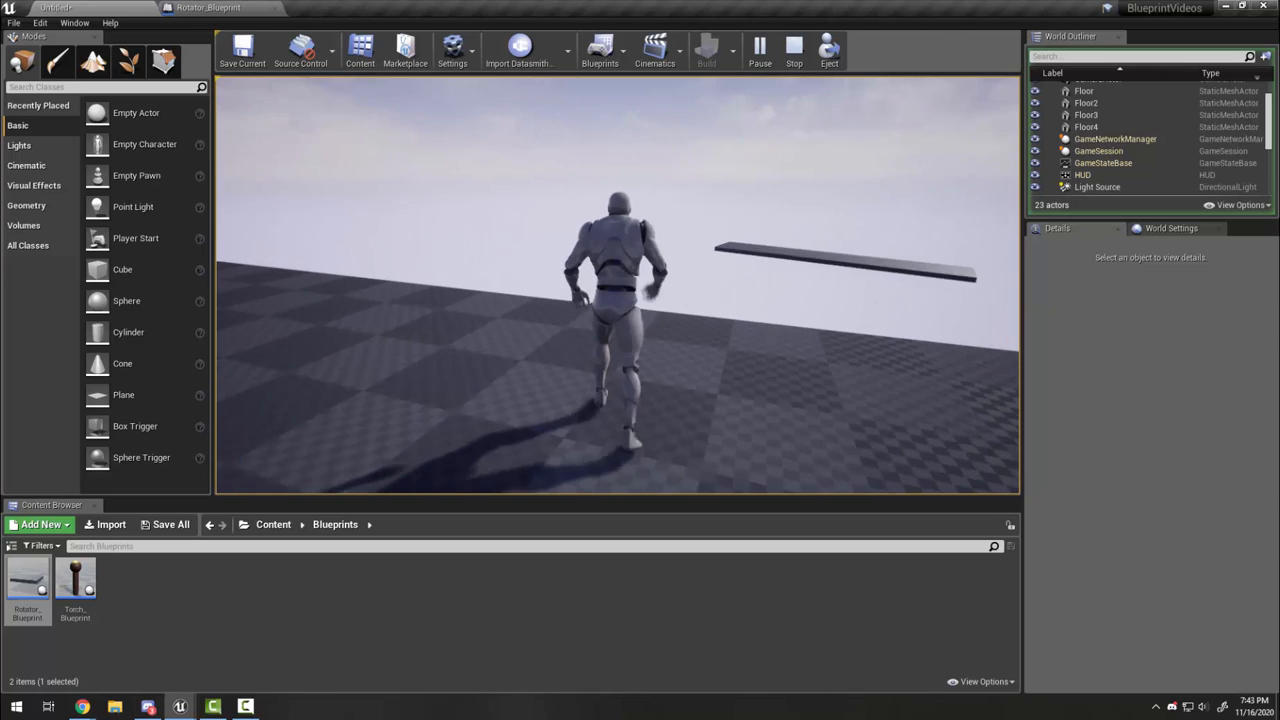
key(Escape)
right_drag(940, 291, 713, 278)
click(713, 278)
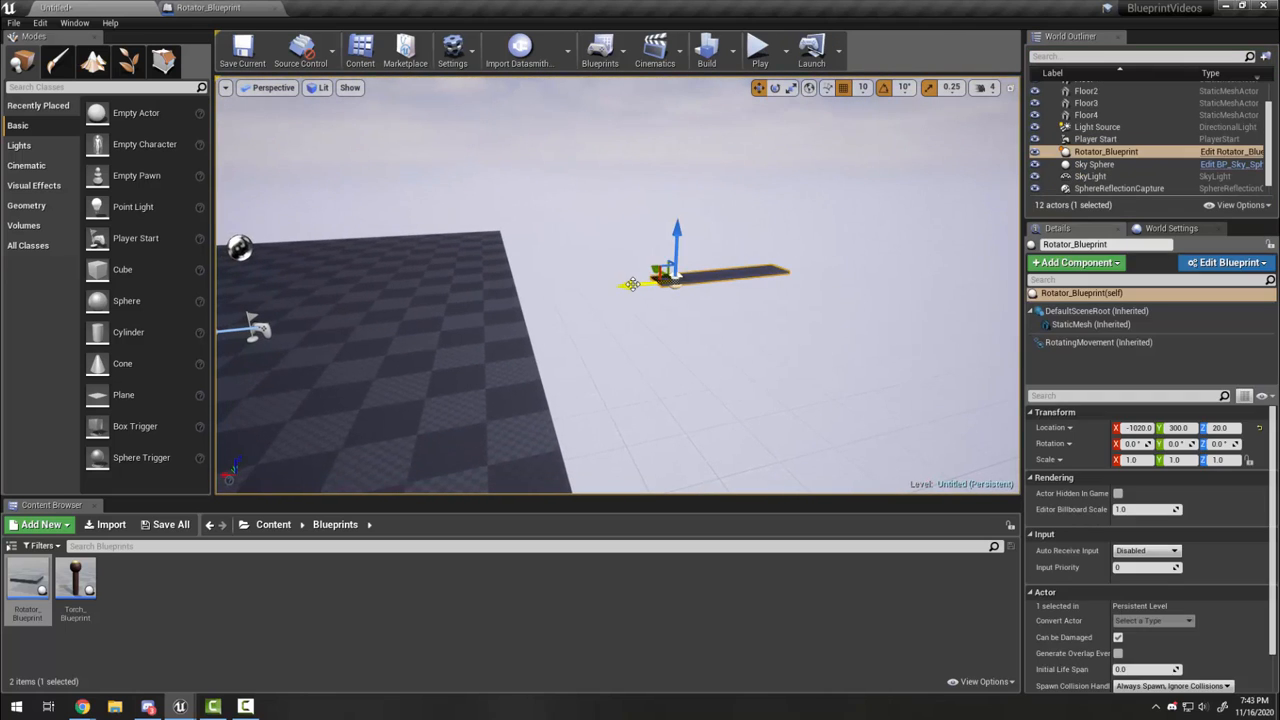
Step: Alt-drag the platform along X to create Rotator_Blueprint2 and check its rotation rate settings
alt+drag(632, 285, 460, 303)
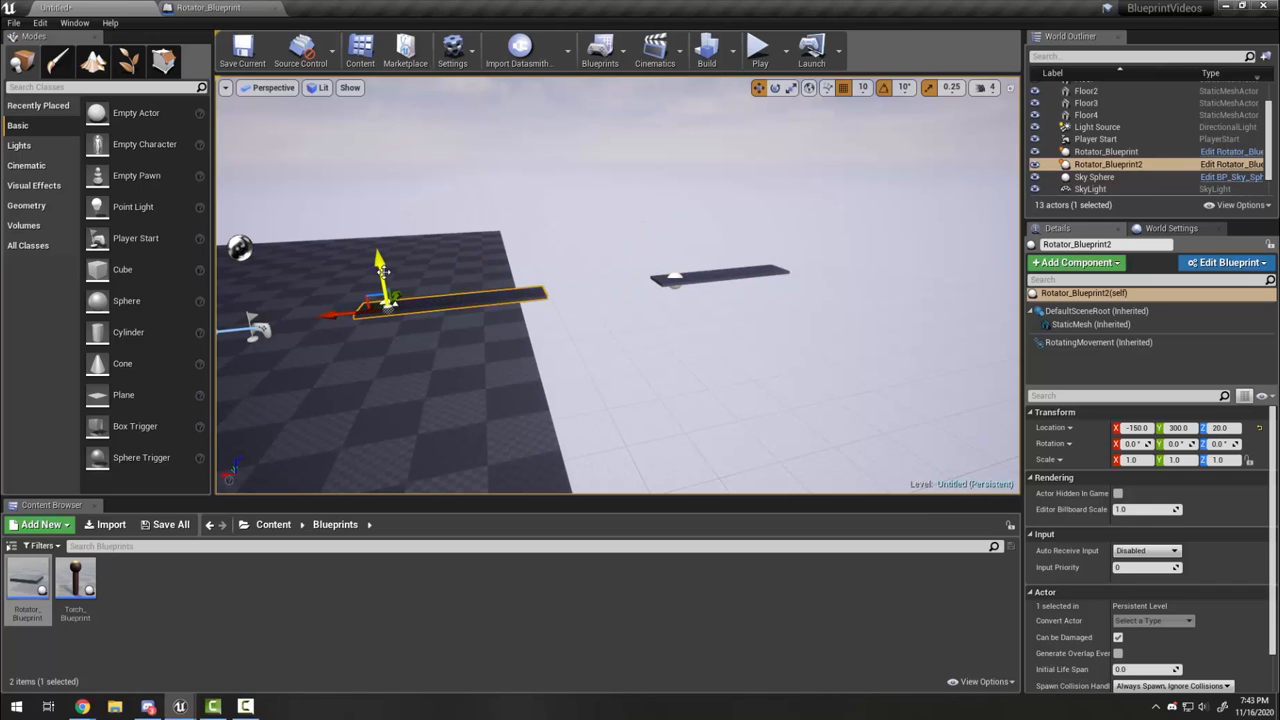
mouse_move(381, 205)
right_down()
mouse_move(520, 222)
mouse_move(400, 232)
mouse_move(350, 222)
mouse_move(356, 200)
right_up()
scroll(517, 300, up, 2)
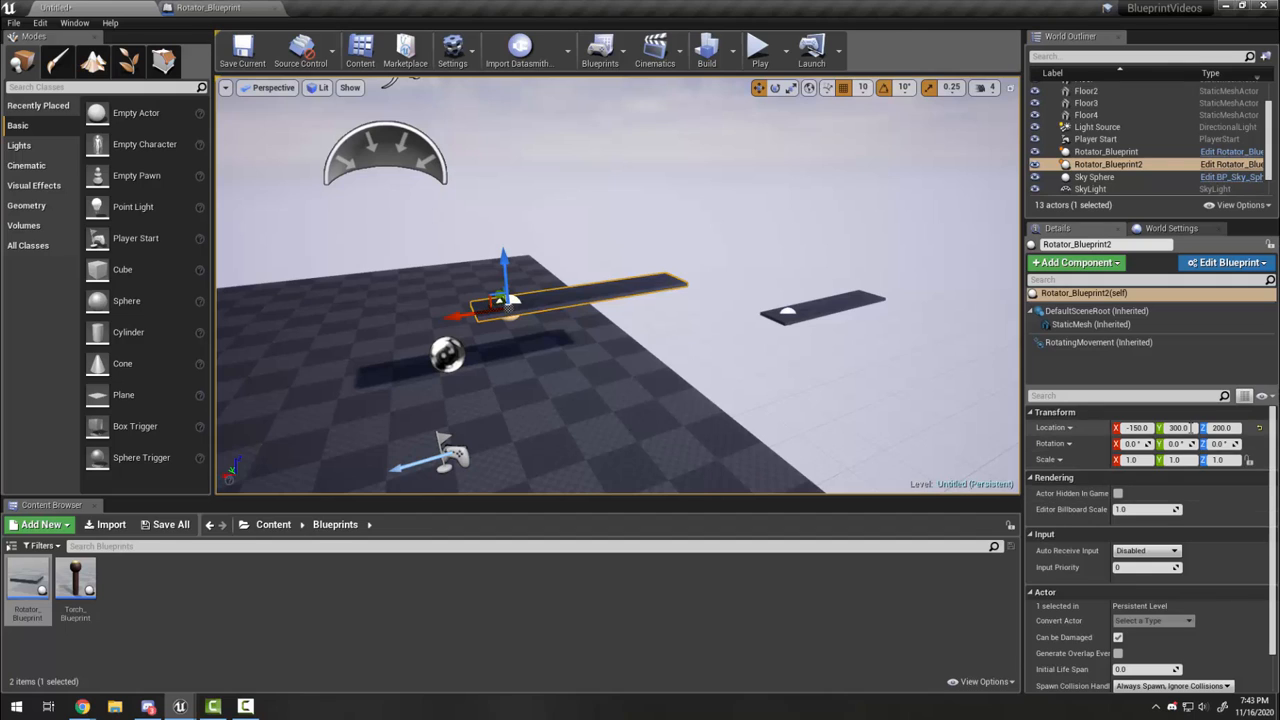
click(1085, 342)
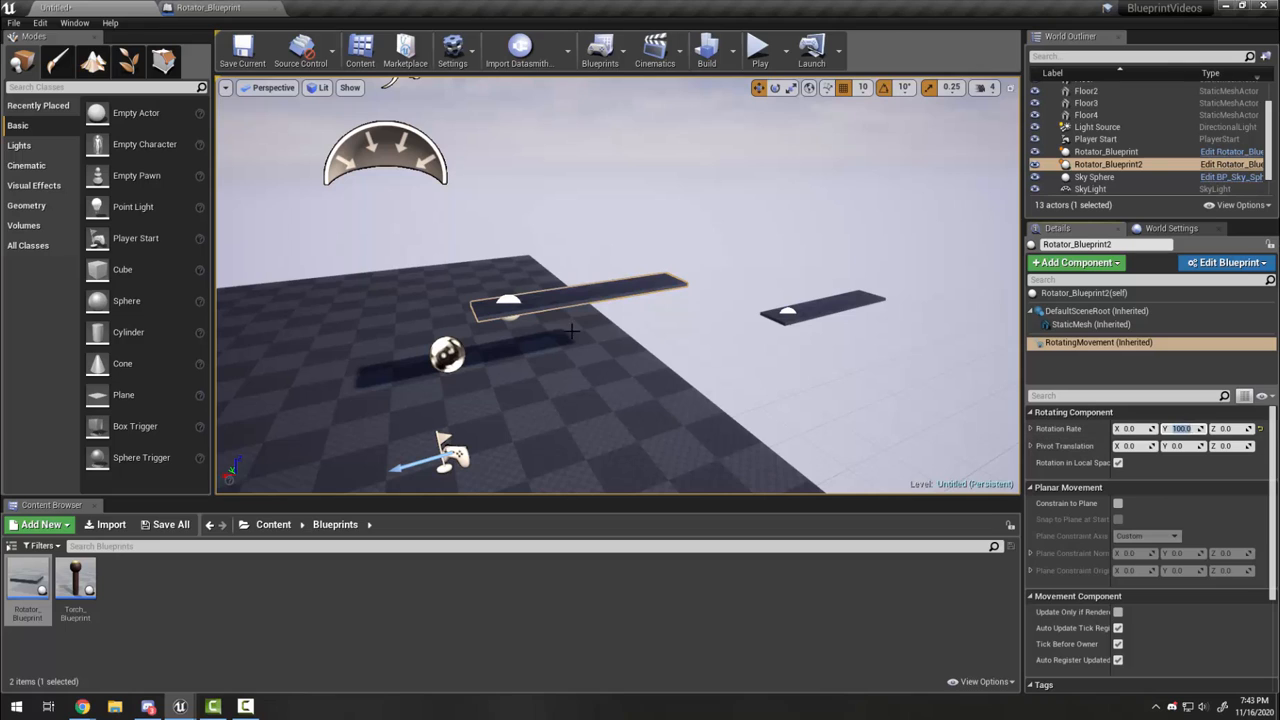
Step: Raise the whole Rotator_Blueprint2 copy to a height of Z 550 via DefaultSceneRoot
click(573, 280)
mouse_move(587, 250)
mouse_down()
mouse_move(587, 162)
mouse_move(596, 250)
mouse_up()
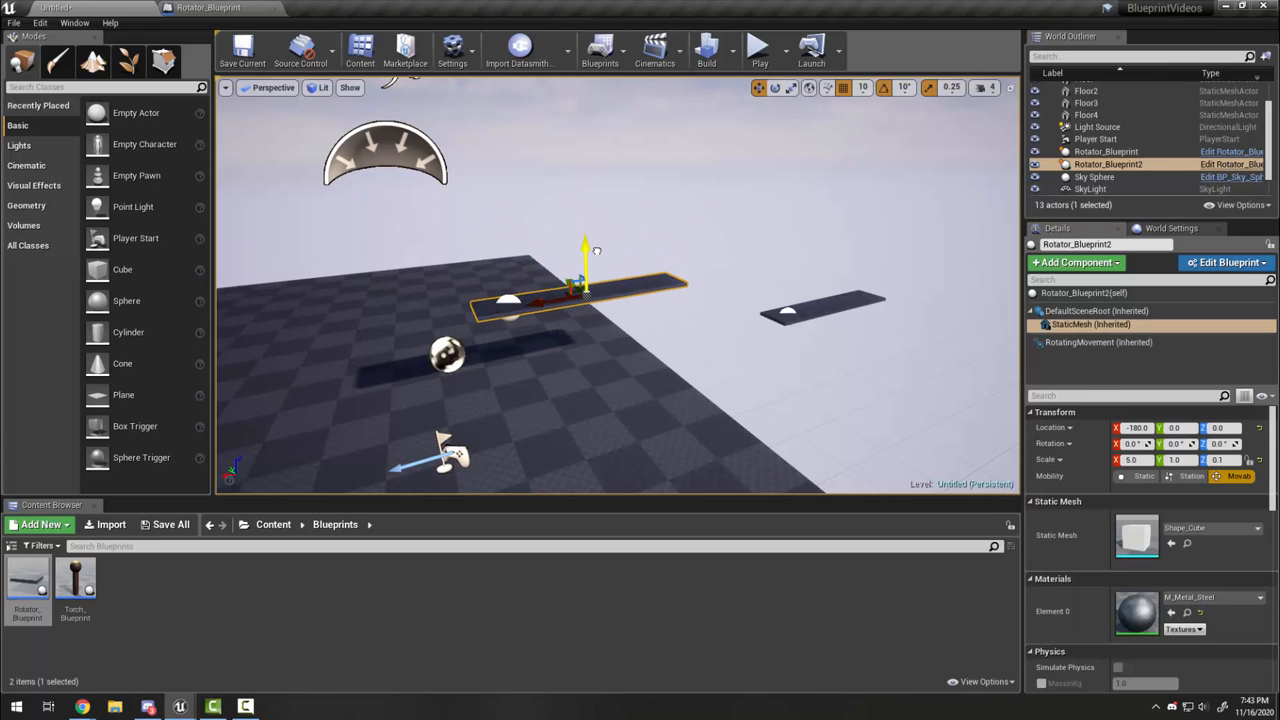
click(1095, 311)
drag(503, 272, 493, 104)
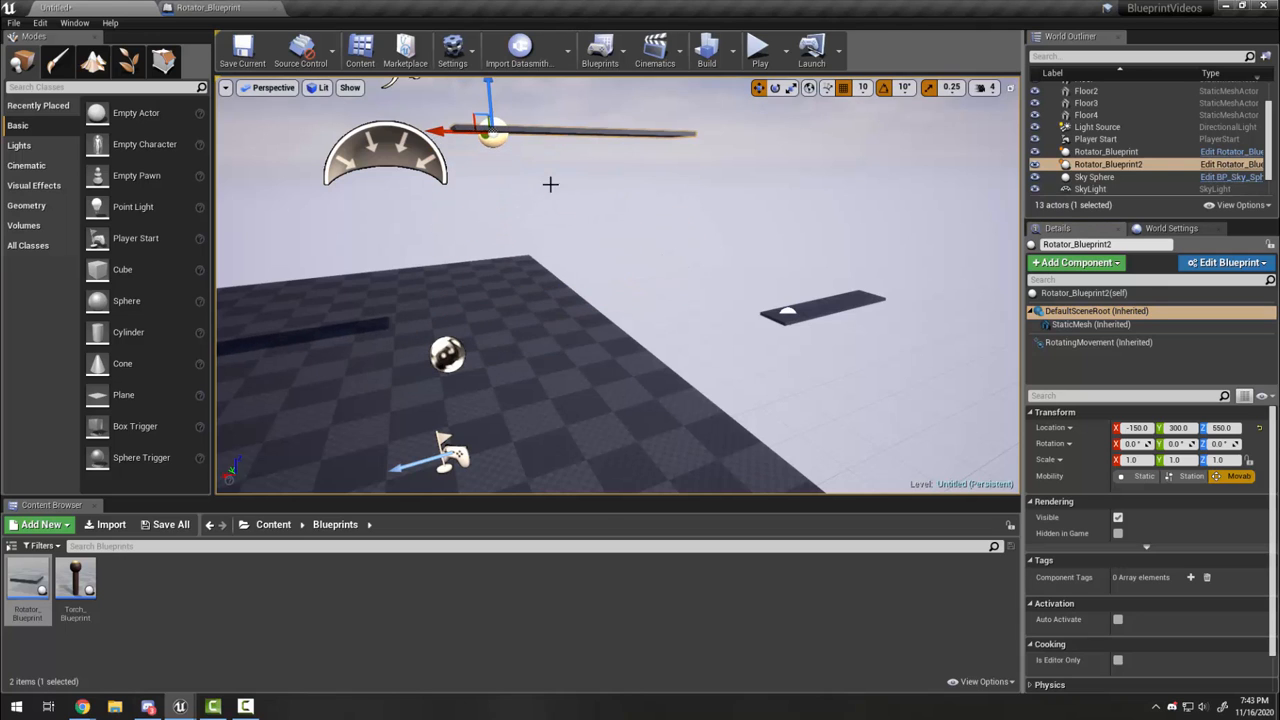
right_drag(551, 186, 543, 189)
Step: Turn the second plank 90° about Z and start a play test with both planks
key(e)
drag(594, 271, 548, 272)
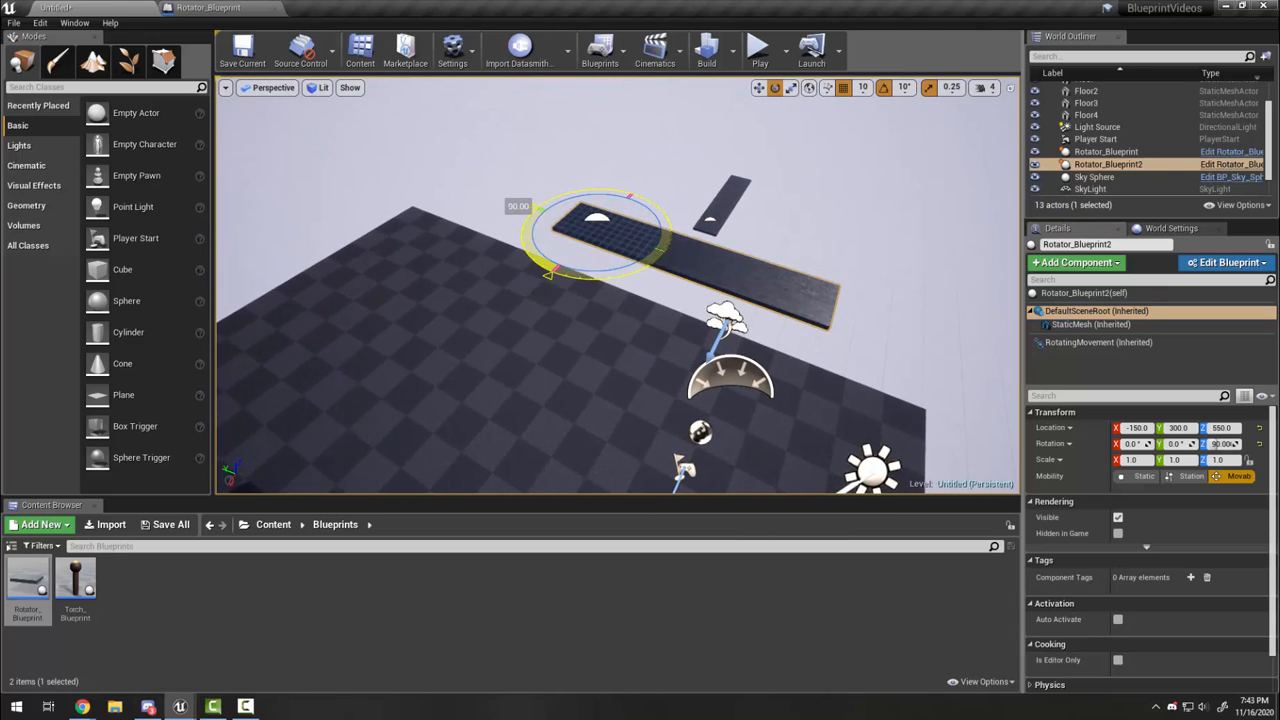
click(758, 48)
key(w)
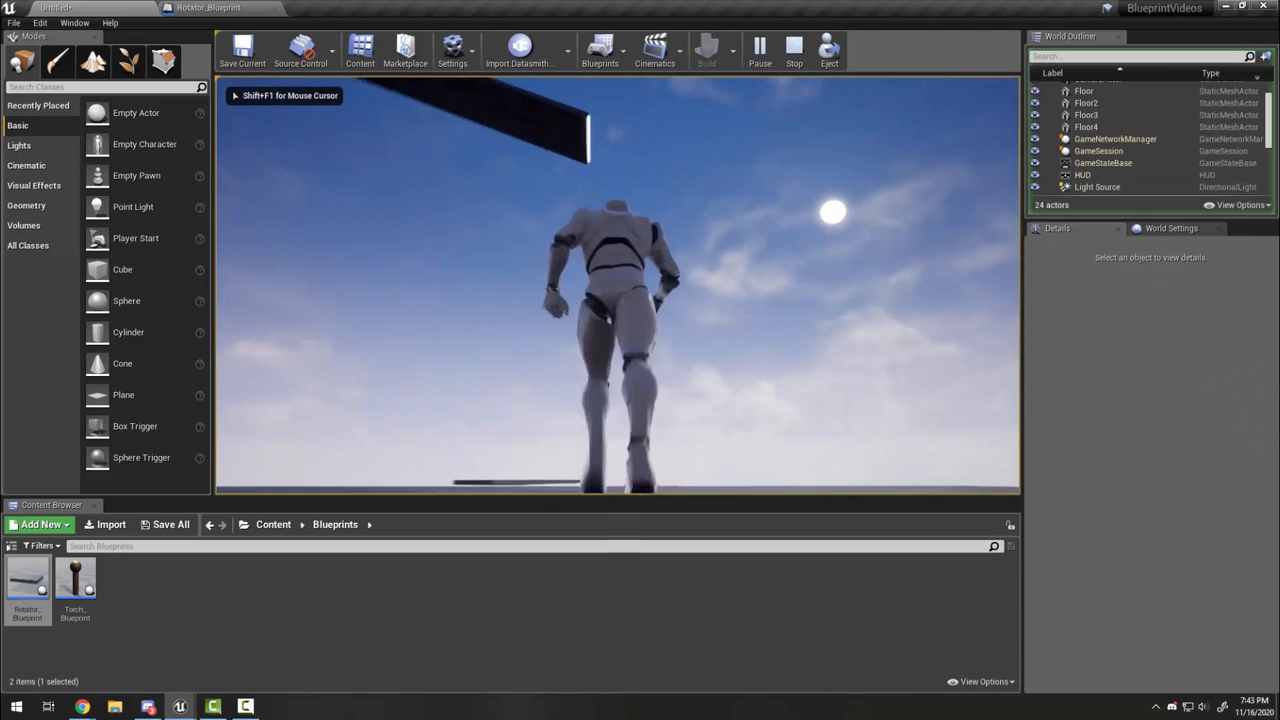
key(a)
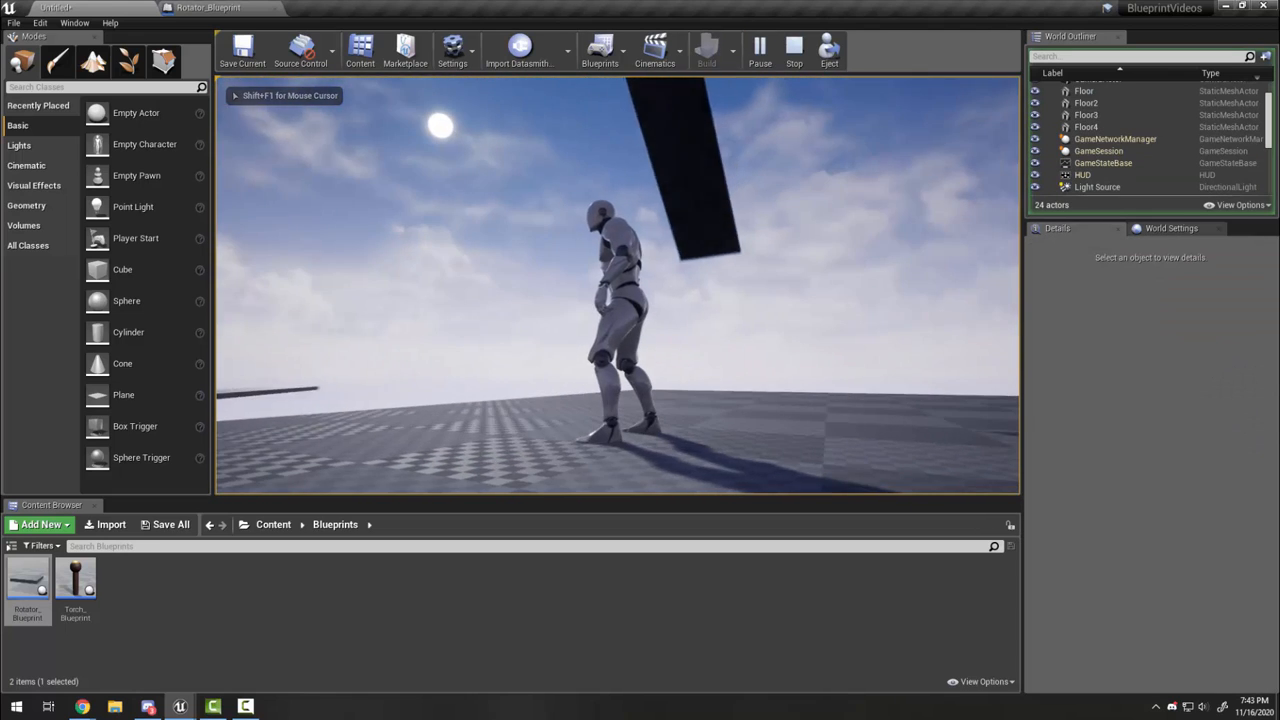
key(w)
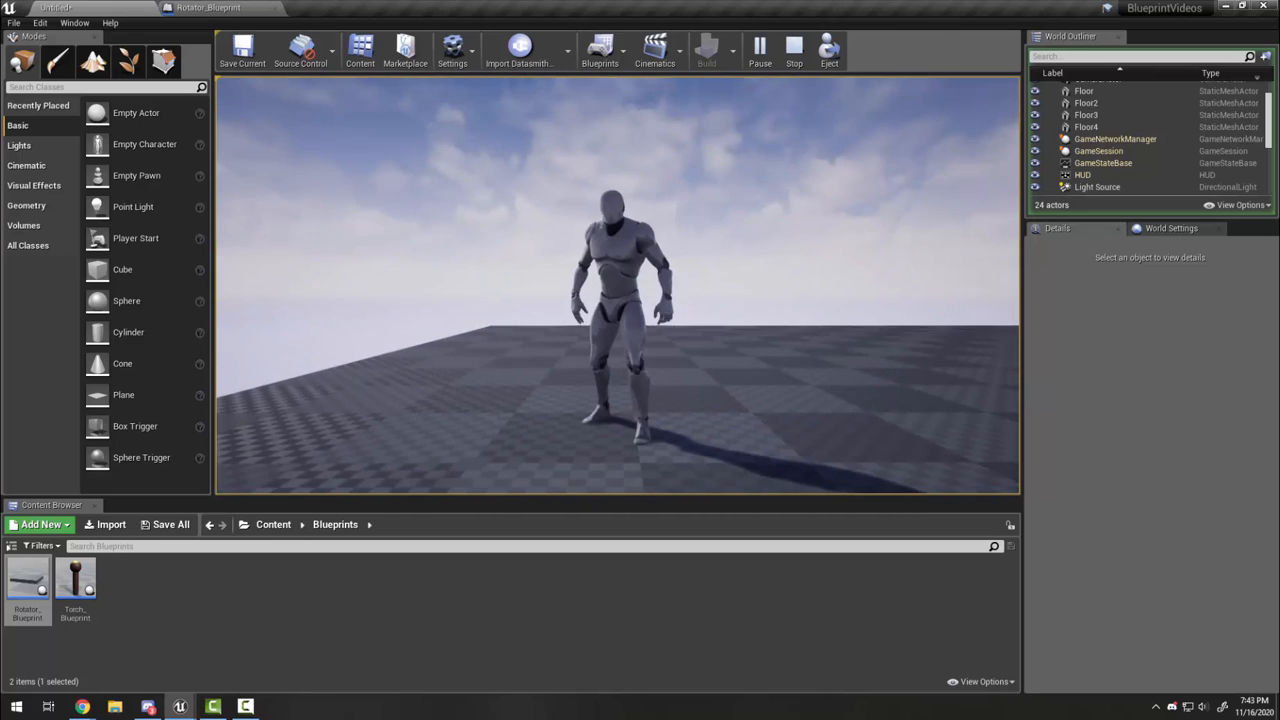
key(space)
key(w)
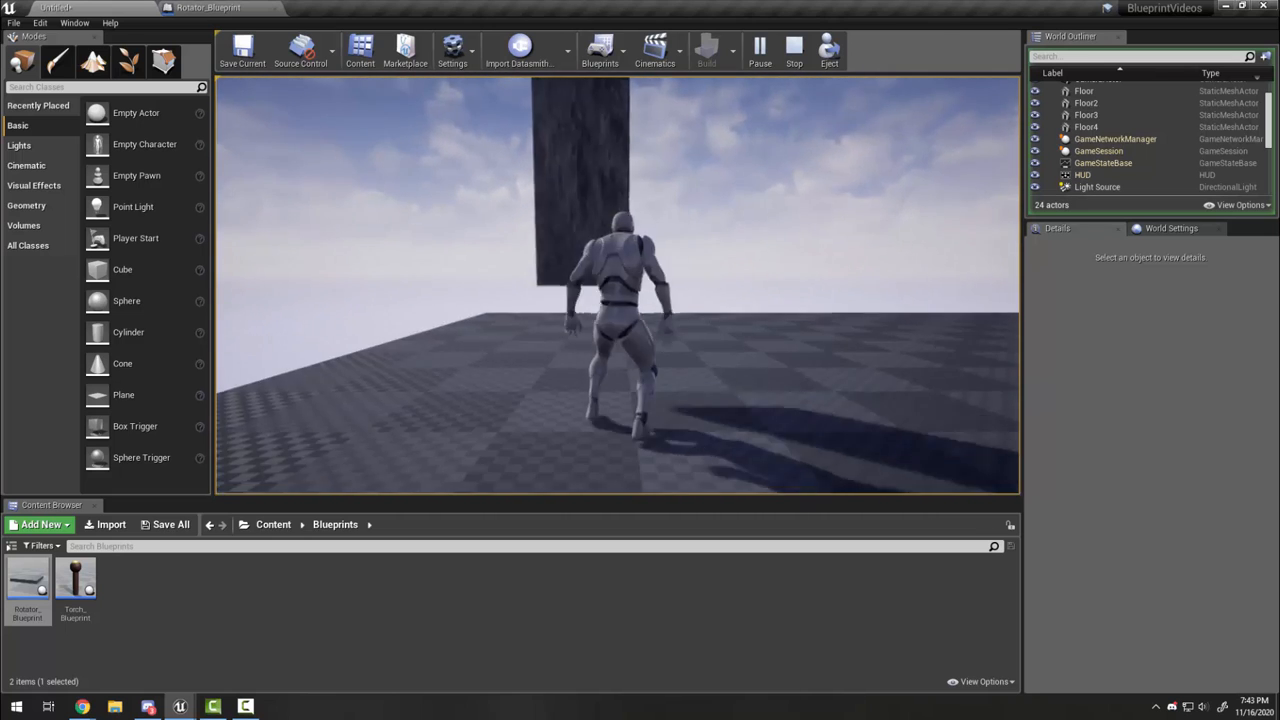
key(space)
key(space)
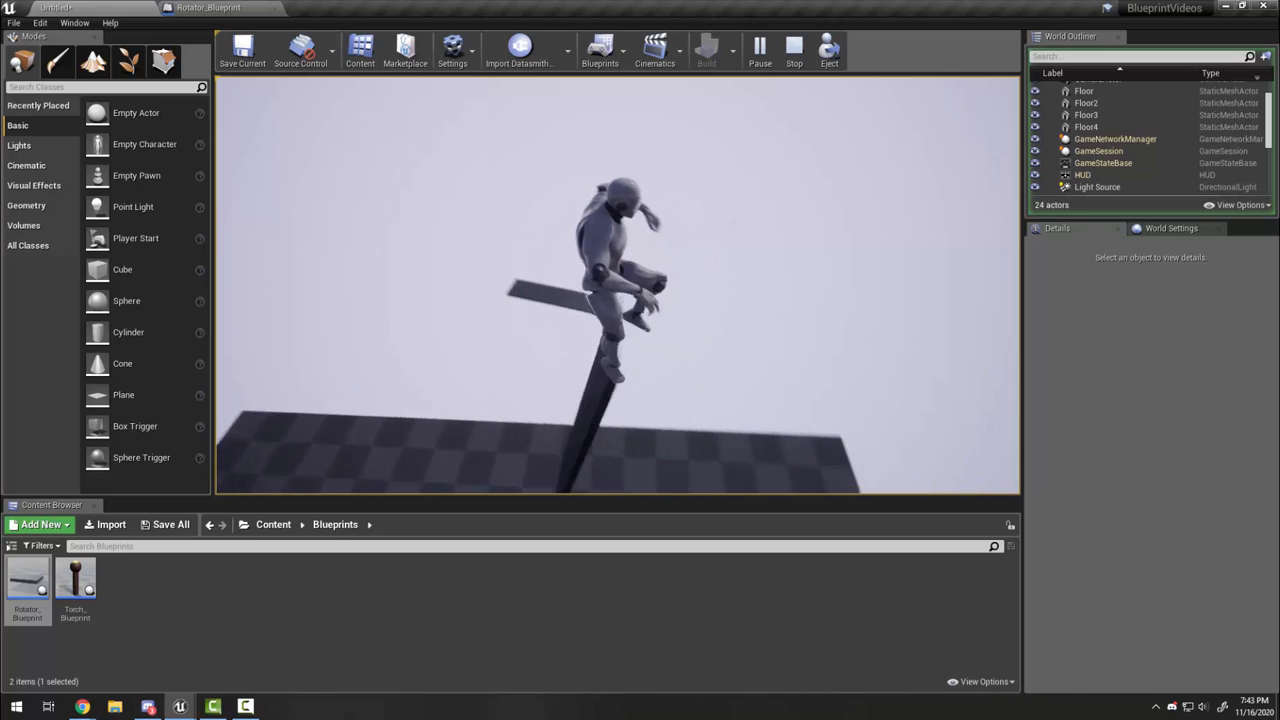
key(a)
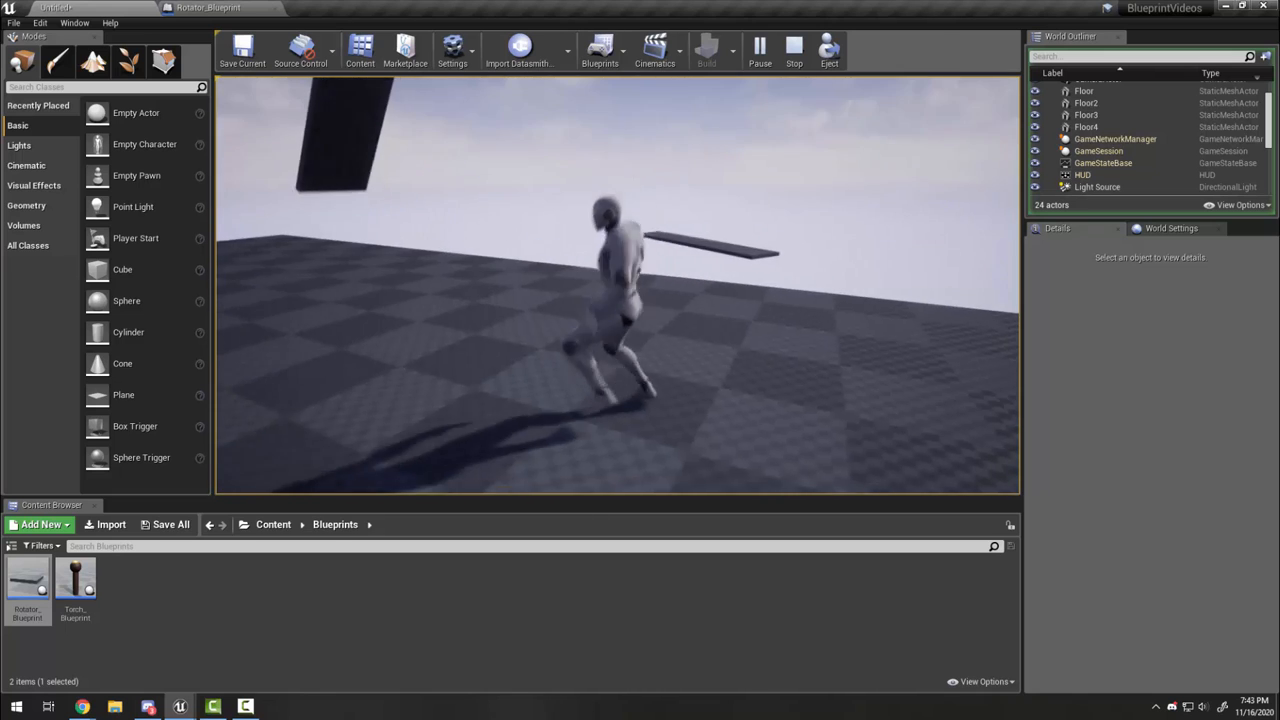
key(Escape)
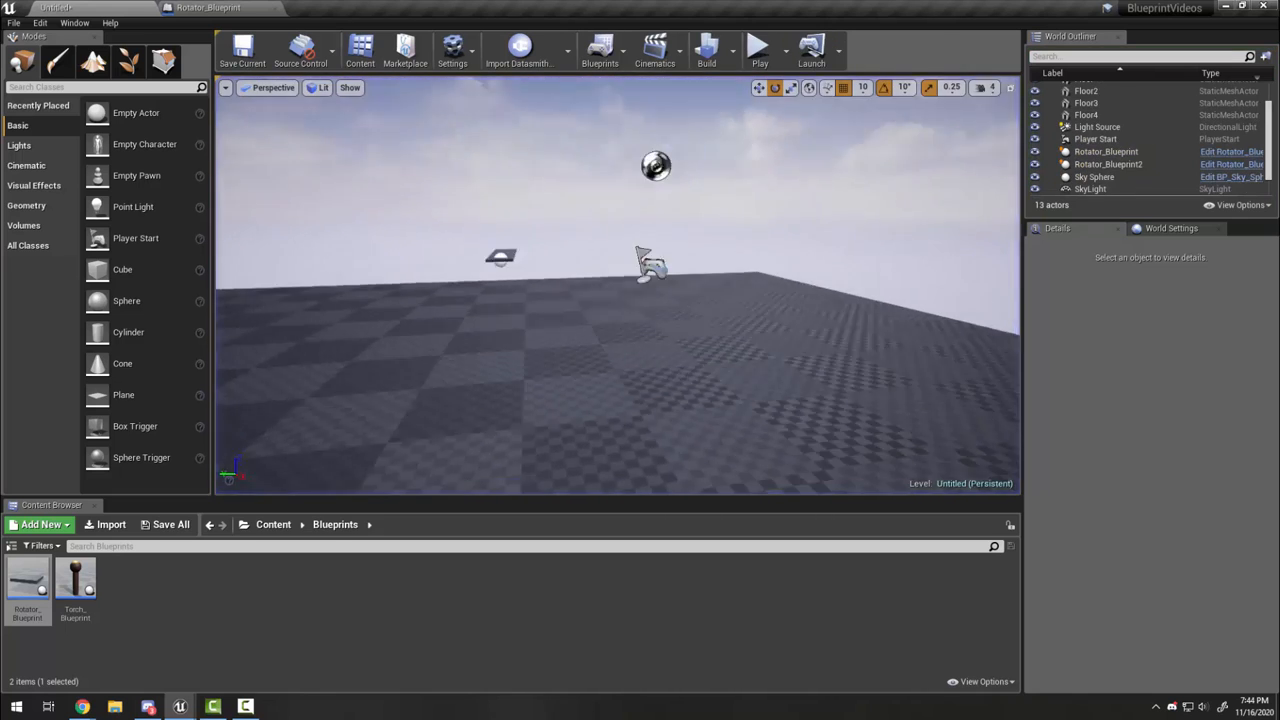
key(s)
right_drag(773, 362, 662, 296)
key(w)
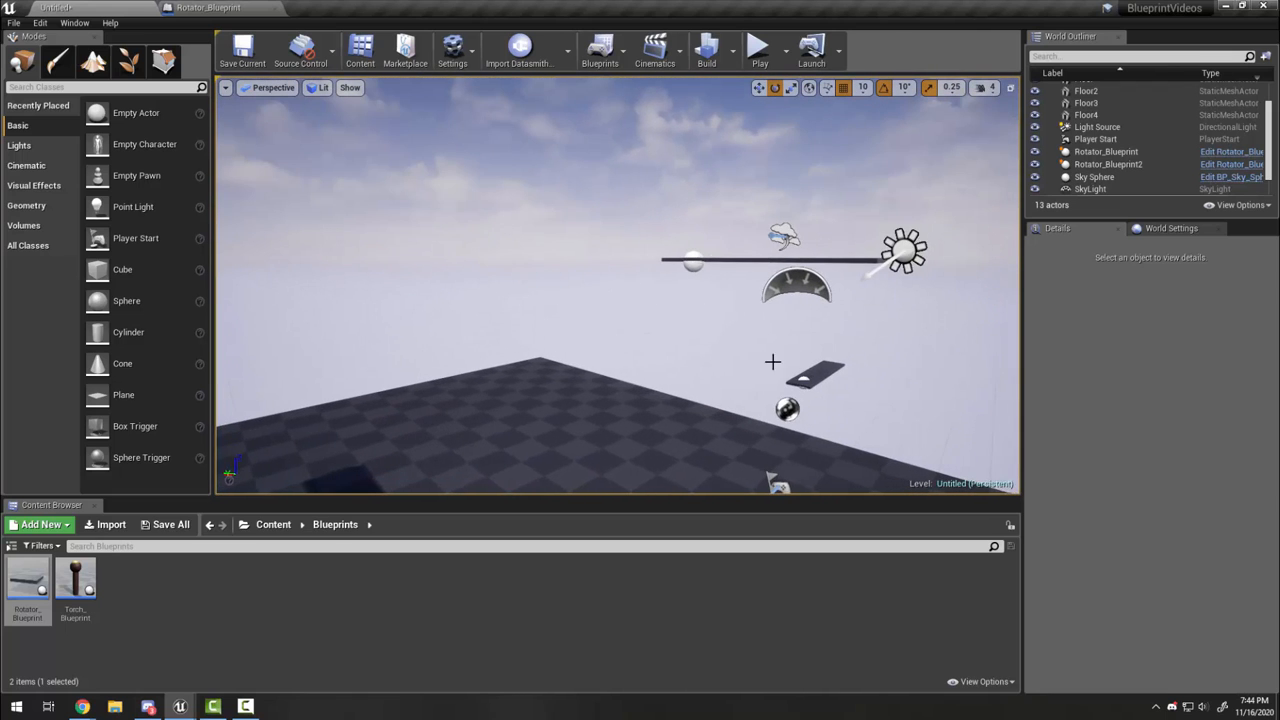
click(722, 260)
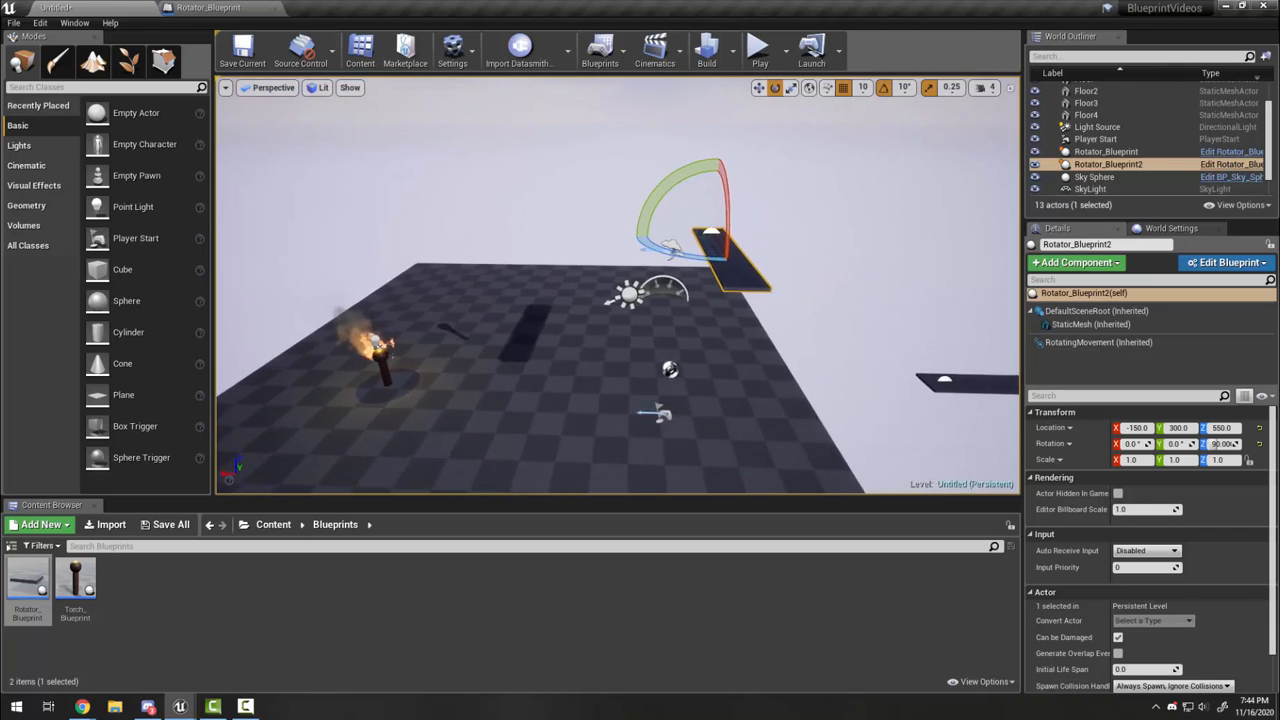
right_drag(688, 285, 694, 311)
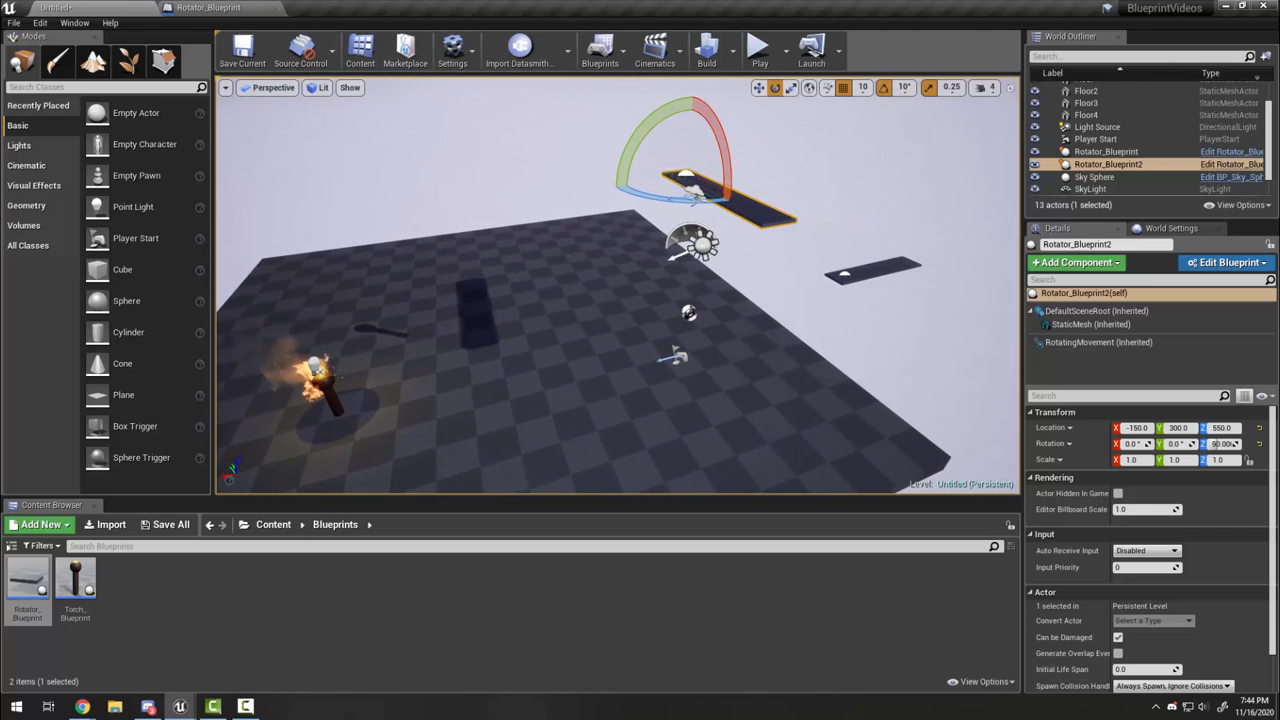
right_drag(731, 321, 784, 303)
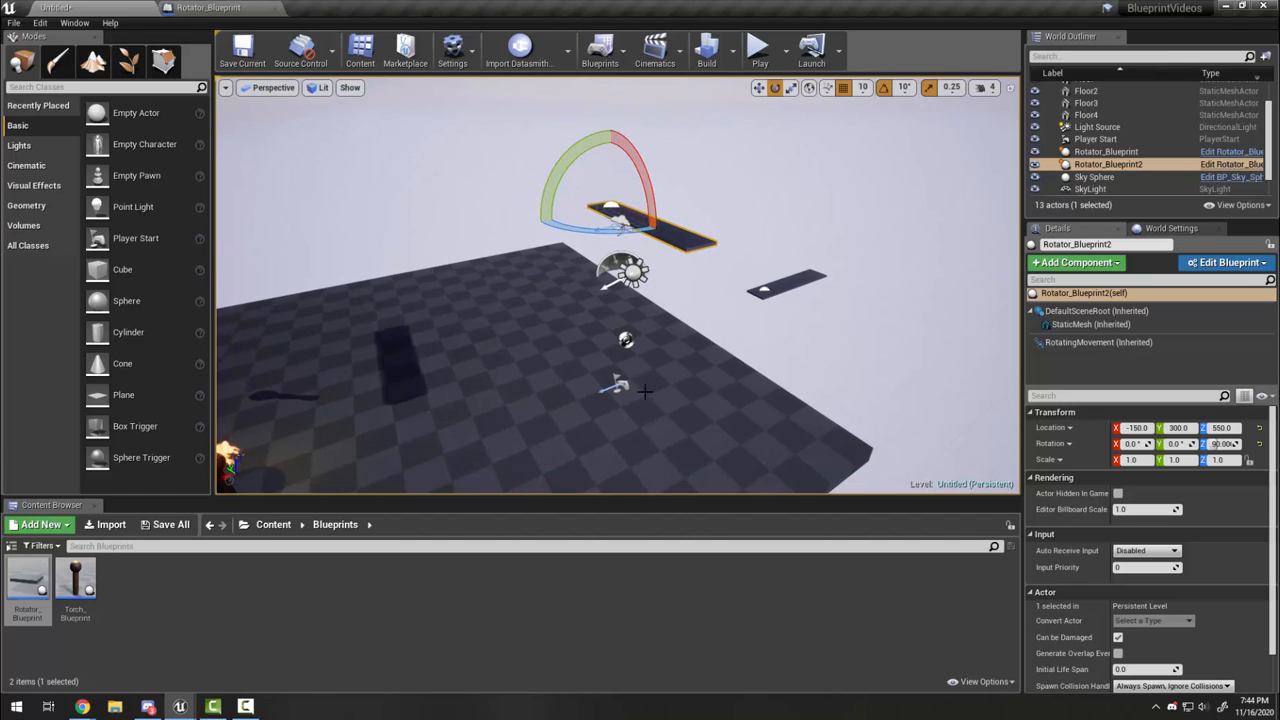